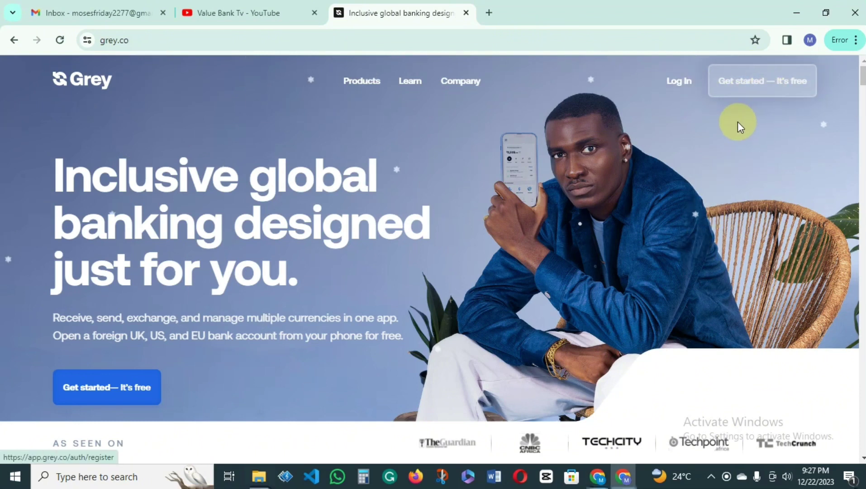
Step: Start a free Grey account sign-up with 'Get started — It's free' on grey.co
click(751, 76)
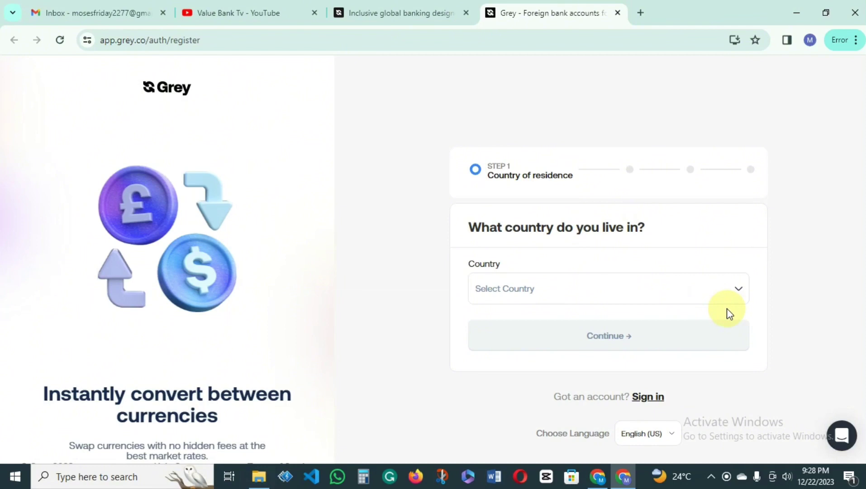
Step: Choose Nigeria as the country of residence and continue to basic information
click(730, 295)
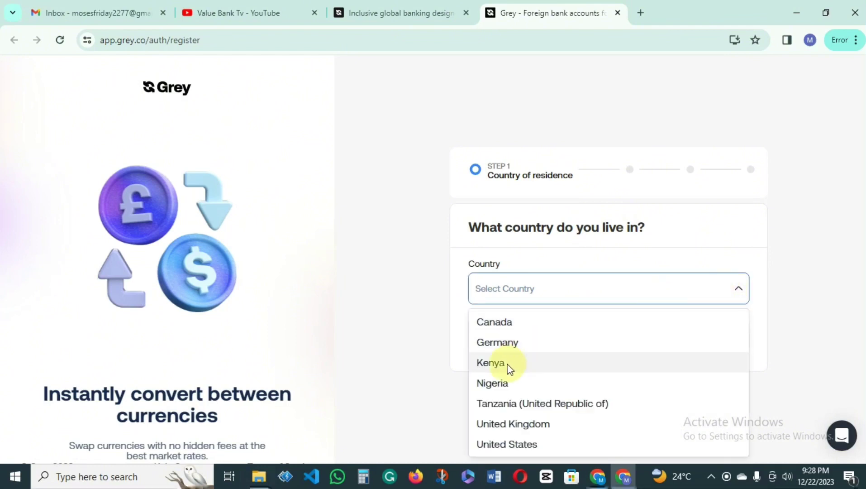
click(506, 383)
click(567, 338)
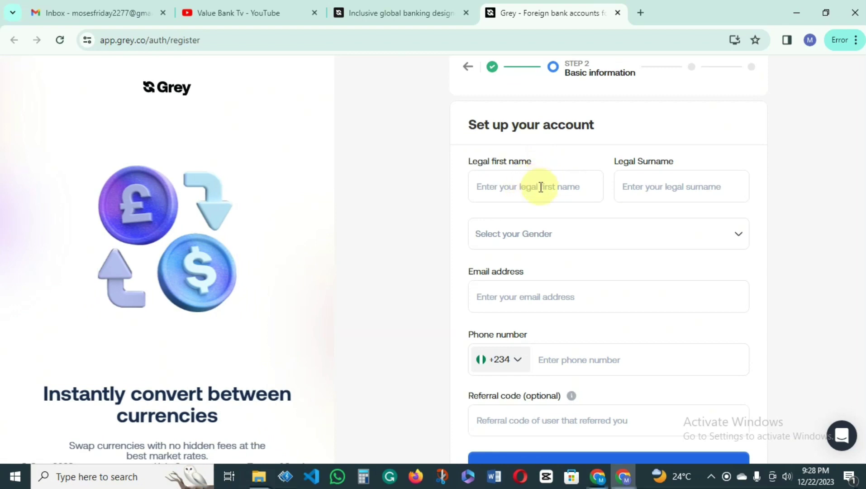
Step: Fill in the legal first name and surname from the autofill suggestions
click(517, 187)
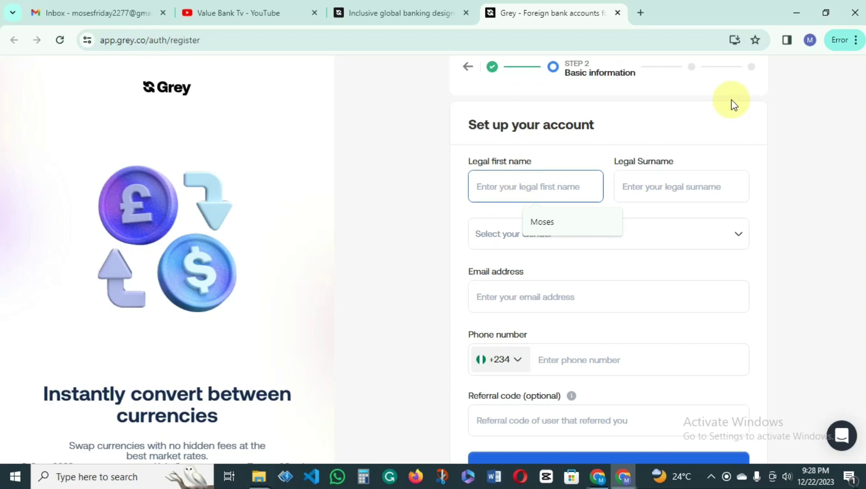
click(564, 224)
click(637, 200)
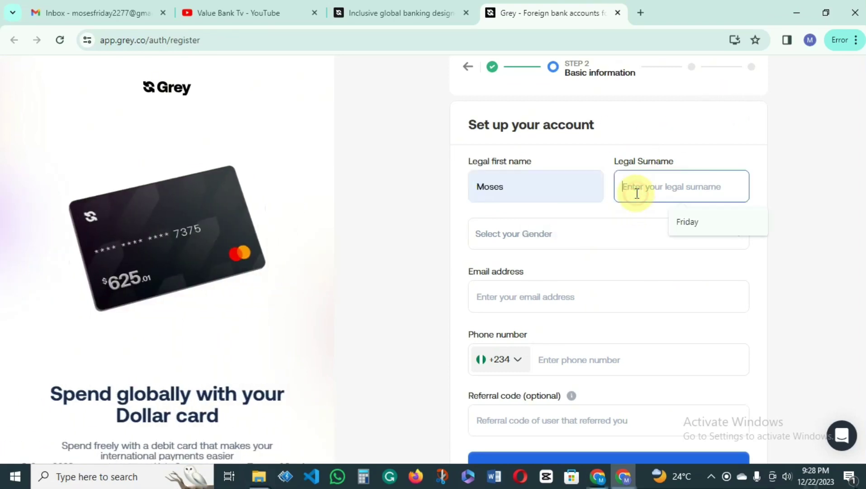
click(695, 222)
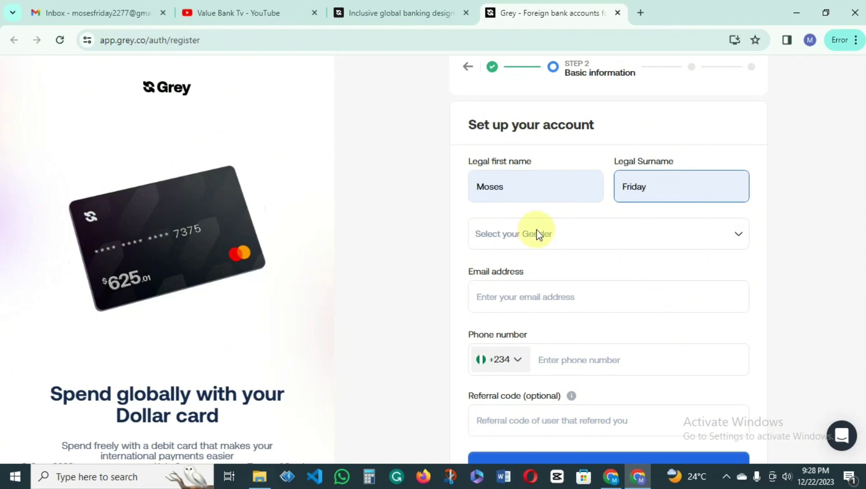
Step: Set the gender to Male
click(579, 237)
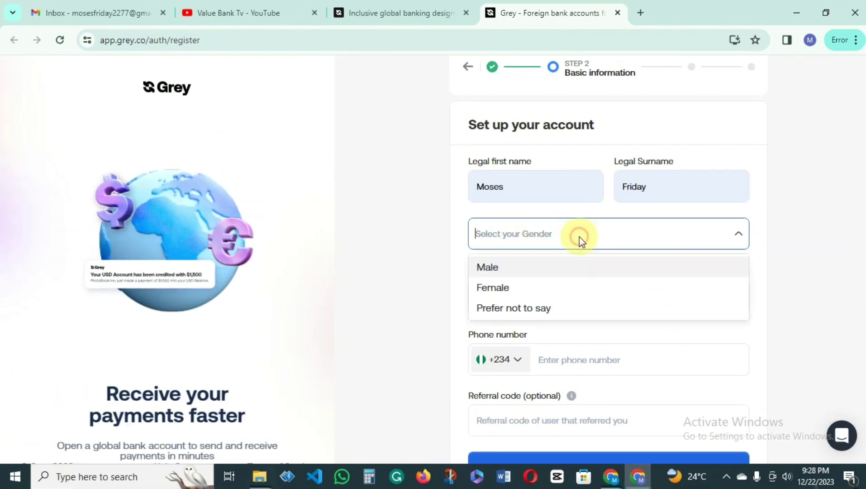
click(534, 269)
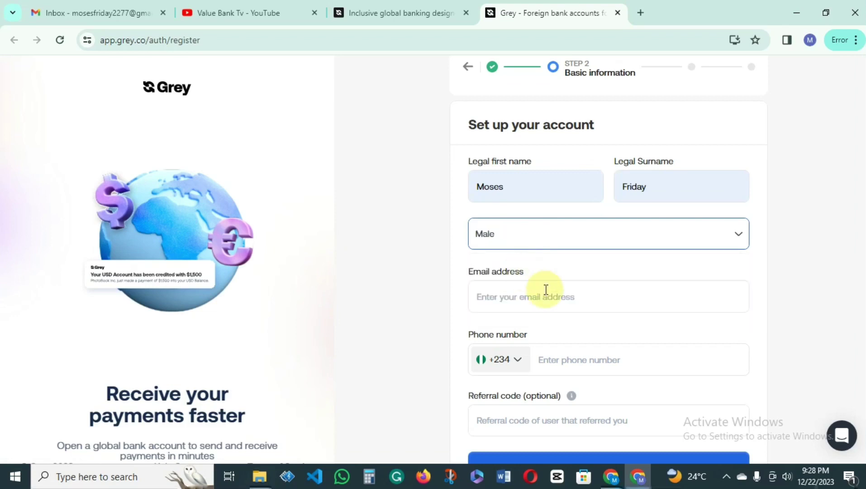
click(518, 297)
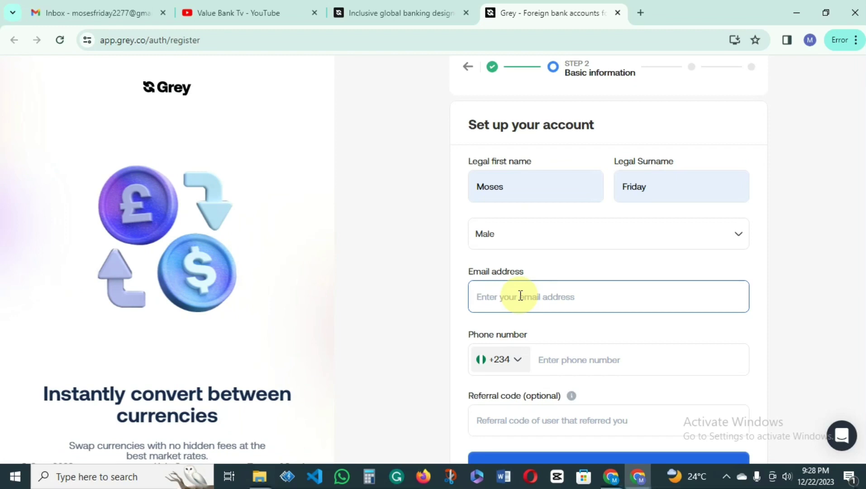
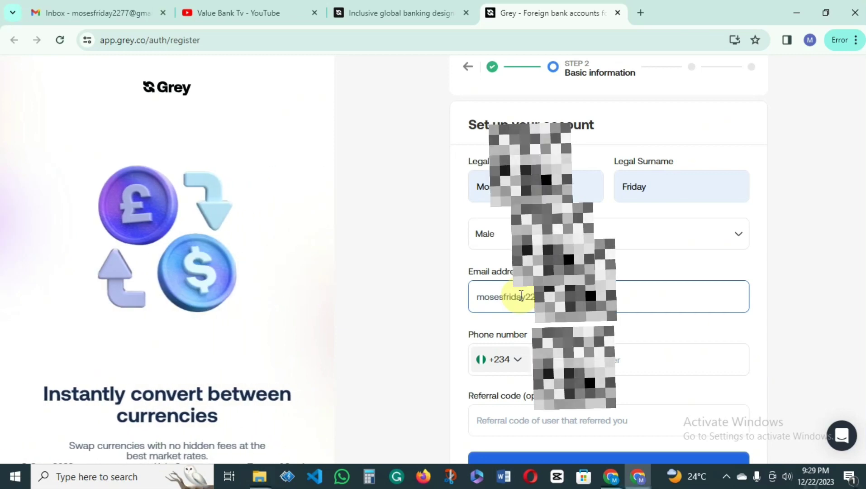
Step: Enter the email address and phone number, then submit the account details
key(Tab)
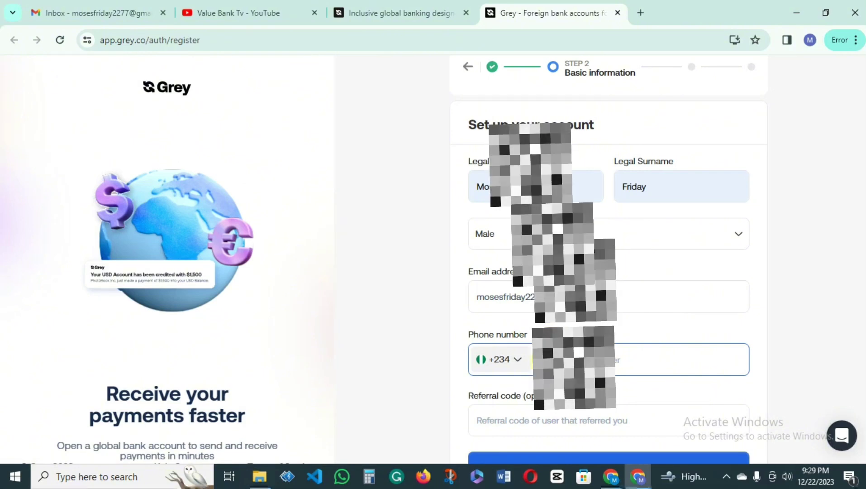
text(0)
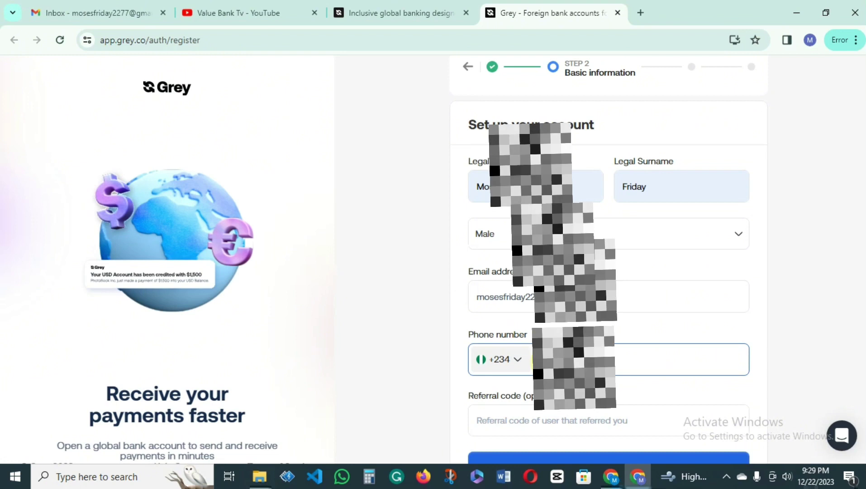
scroll(523, 389, down, 1)
scroll(523, 357, down, 1)
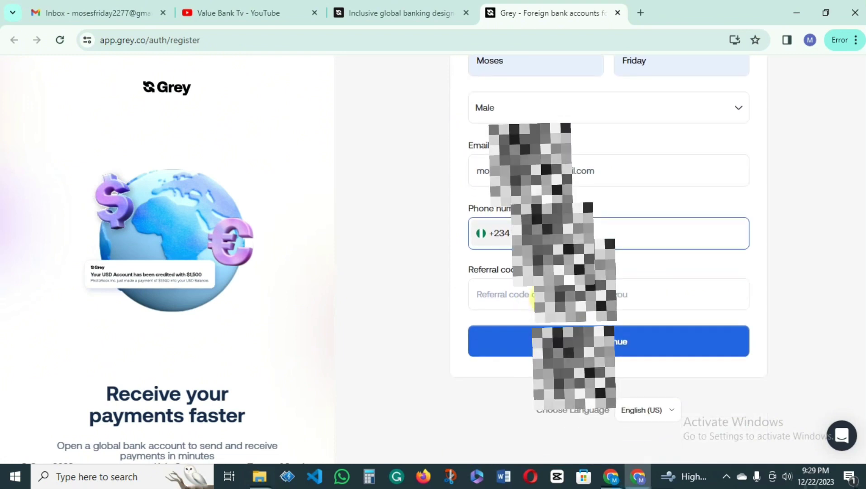
click(579, 341)
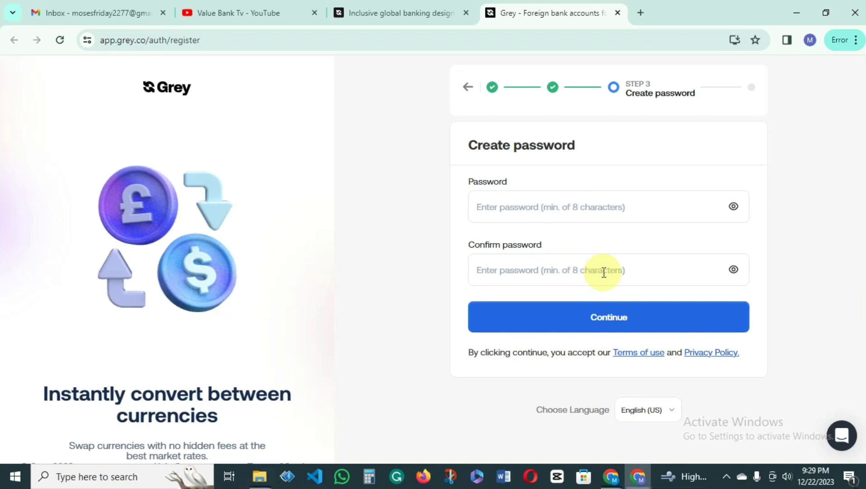
Step: Create the account password, confirm it, and submit to reach email verification
click(512, 207)
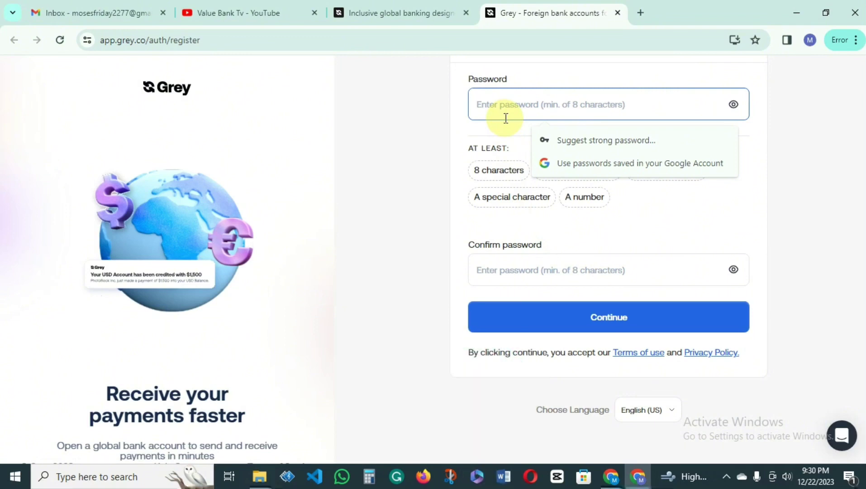
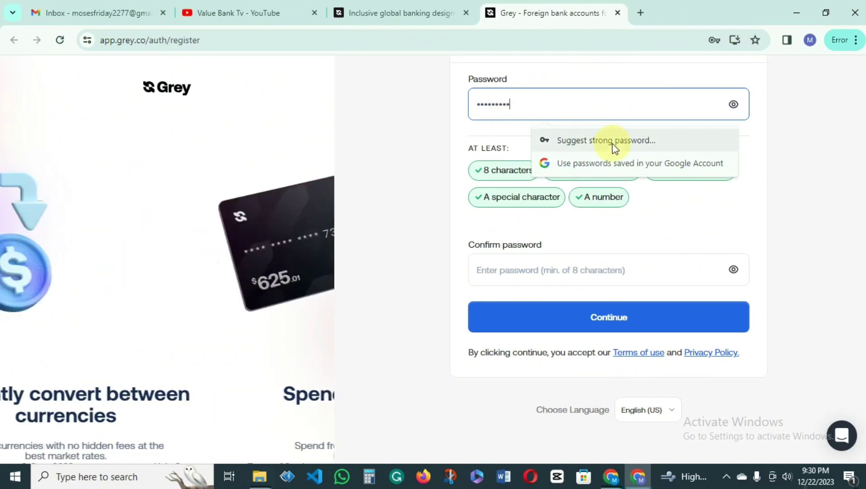
click(510, 276)
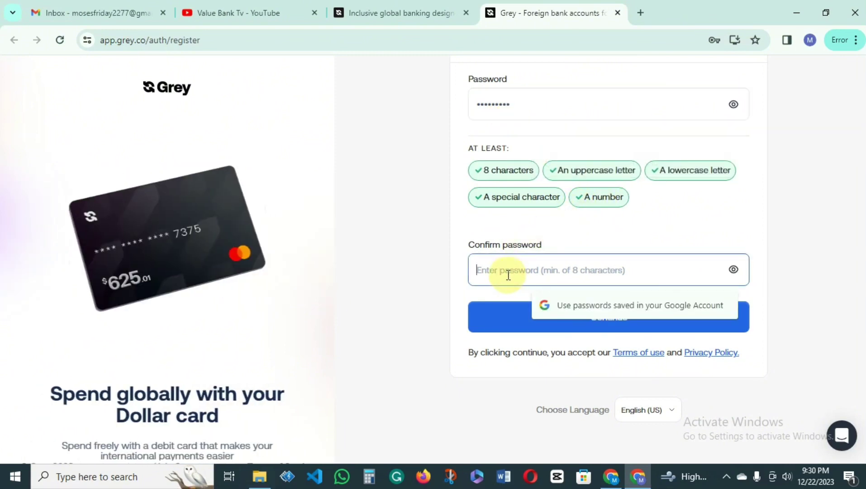
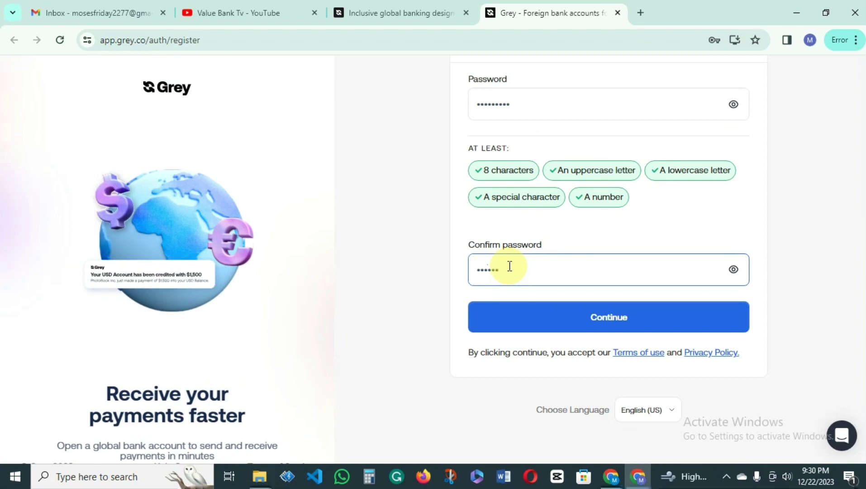
click(607, 315)
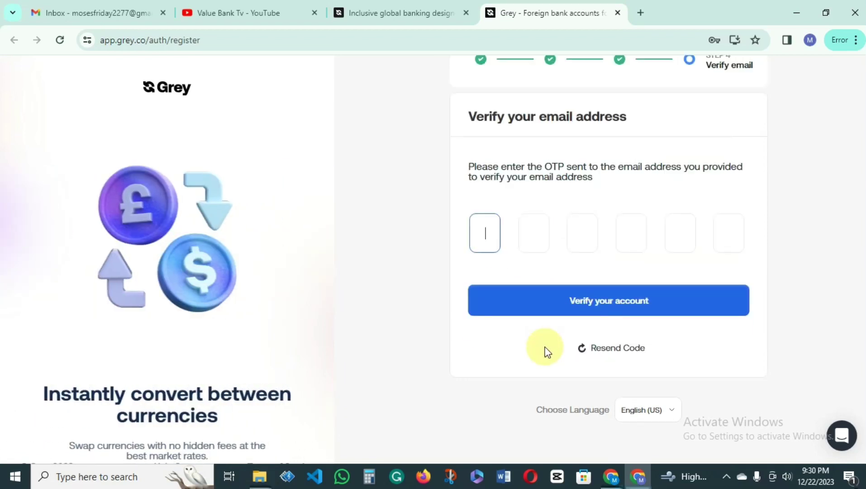
Step: Save the password to this device only, decline Google Account storage, and go to Gmail
click(687, 232)
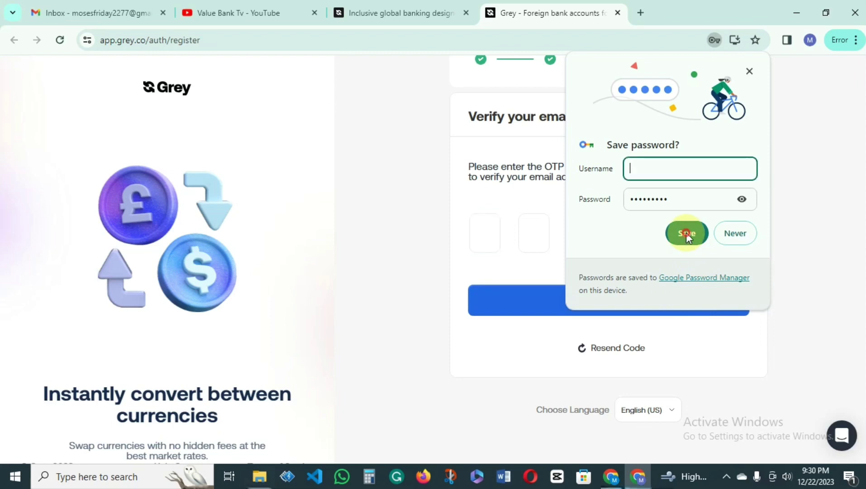
click(681, 239)
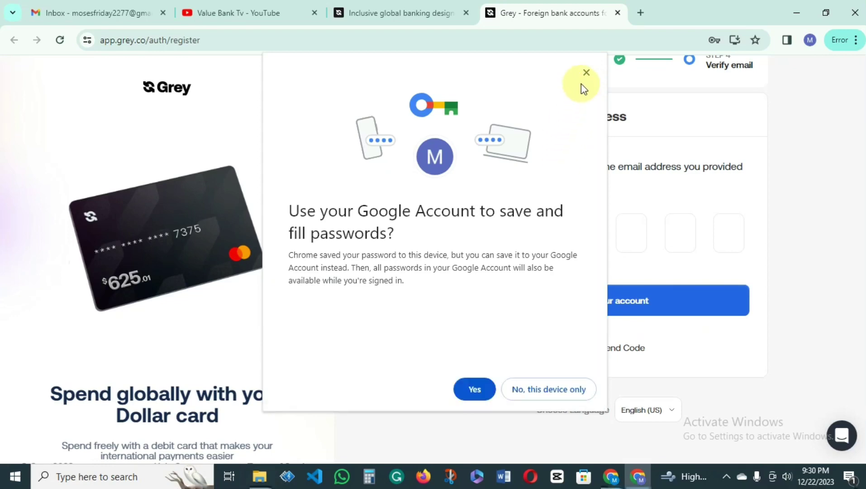
click(586, 73)
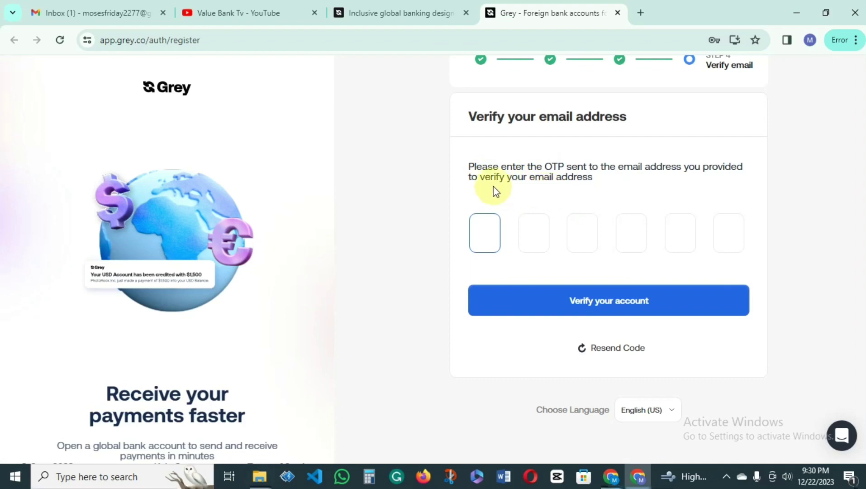
click(120, 13)
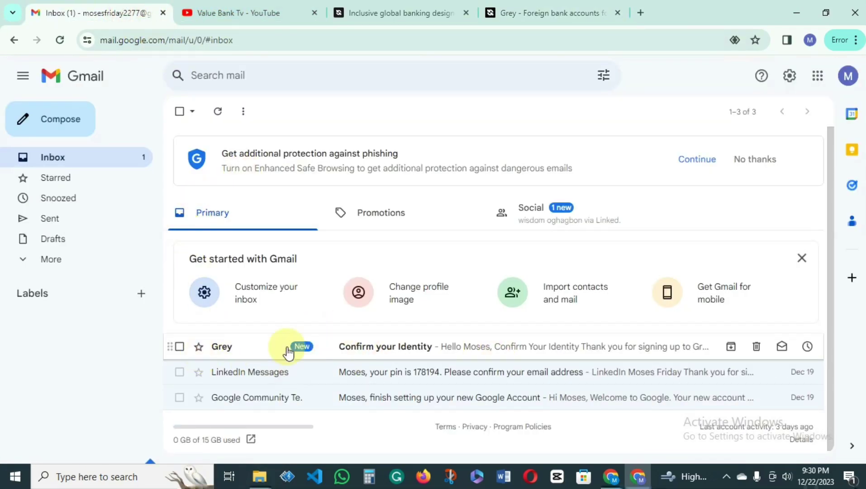
Step: Read the one-time code in Grey's 'Confirm your Identity' email, then return to Grey
click(397, 355)
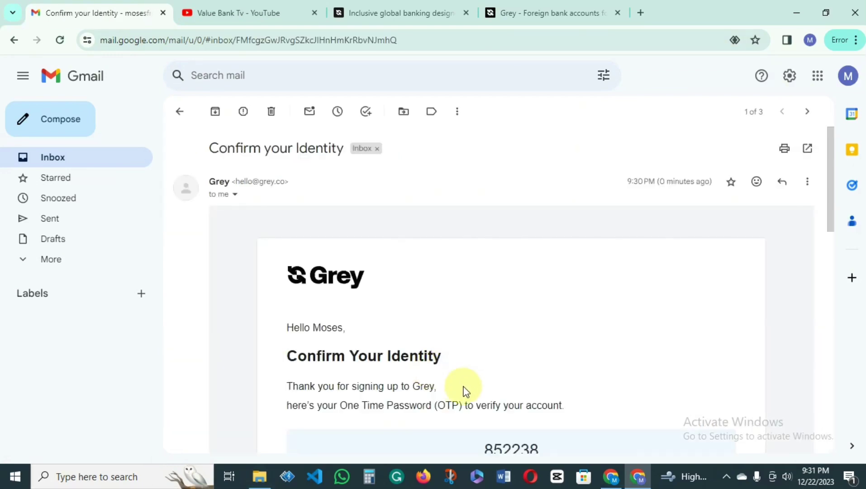
scroll(486, 401, down, 1)
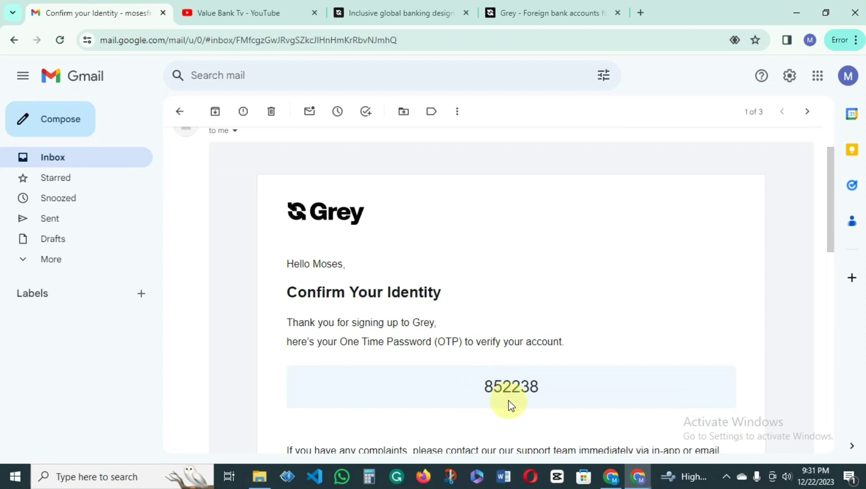
click(533, 15)
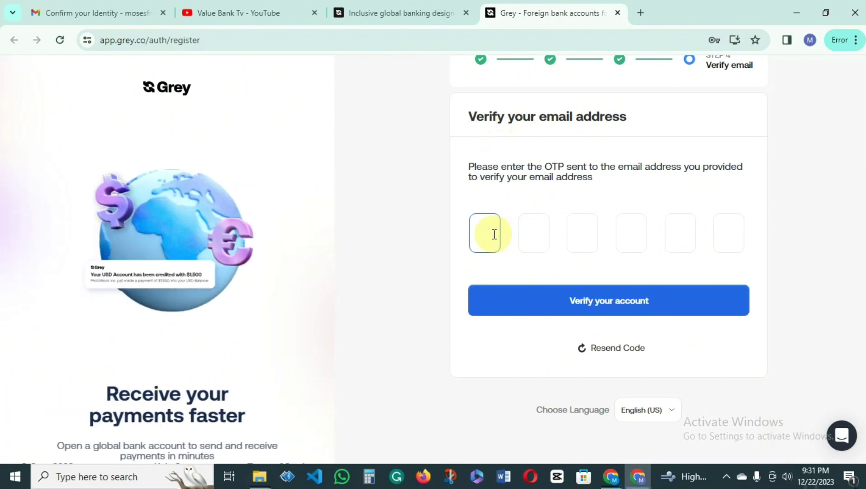
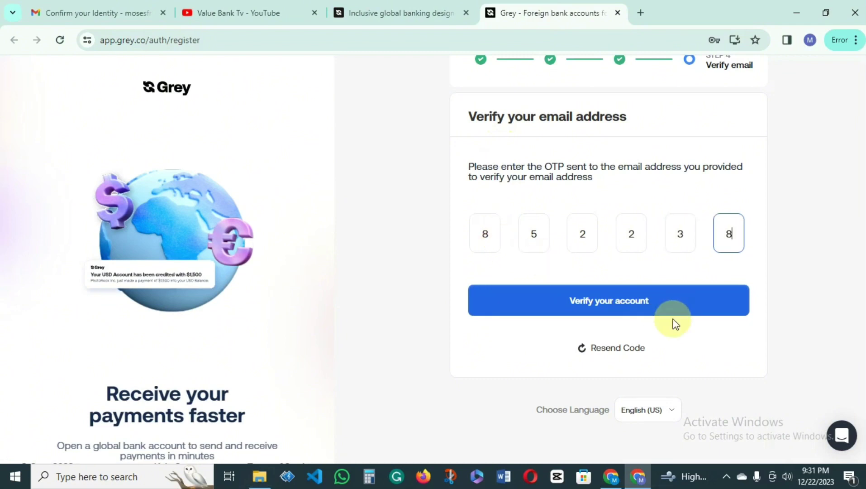
Step: Enter the emailed one-time code and verify the account
click(642, 304)
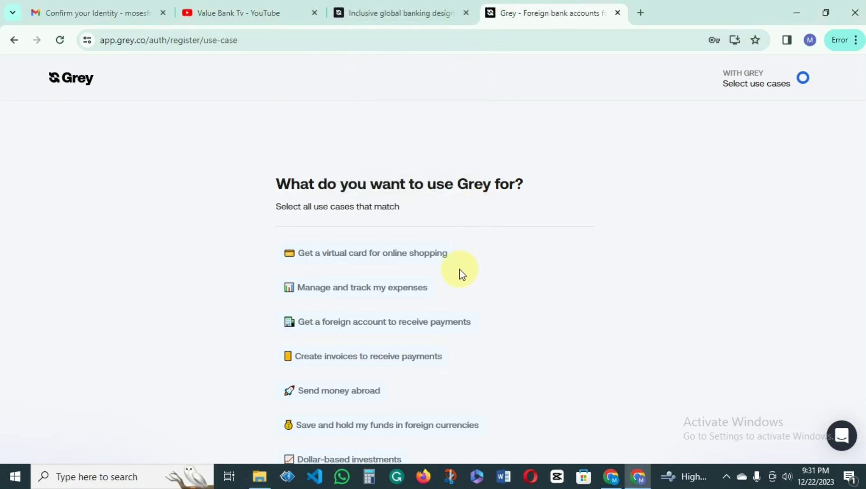
Step: Select 'Save and hold my funds in foreign currencies' and 'Get a foreign account to receive payments', then submit
scroll(460, 272, down, 3)
click(420, 303)
scroll(420, 302, up, 3)
scroll(470, 253, down, 1)
scroll(468, 254, up, 1)
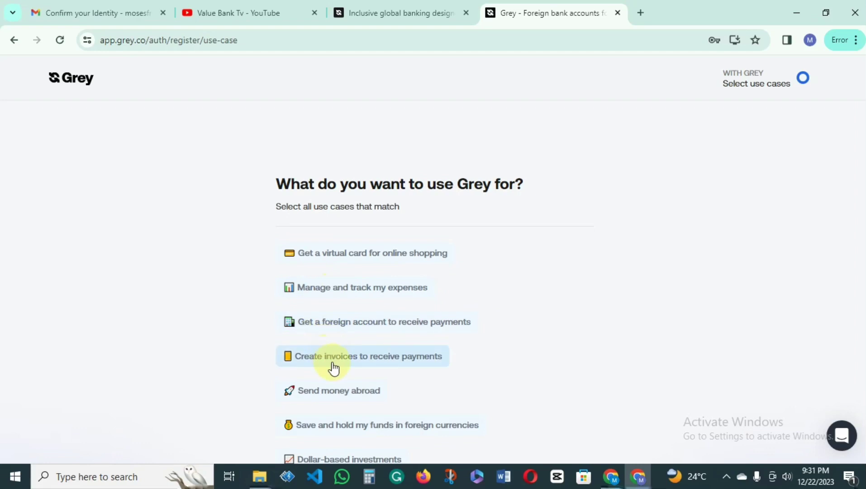
click(355, 330)
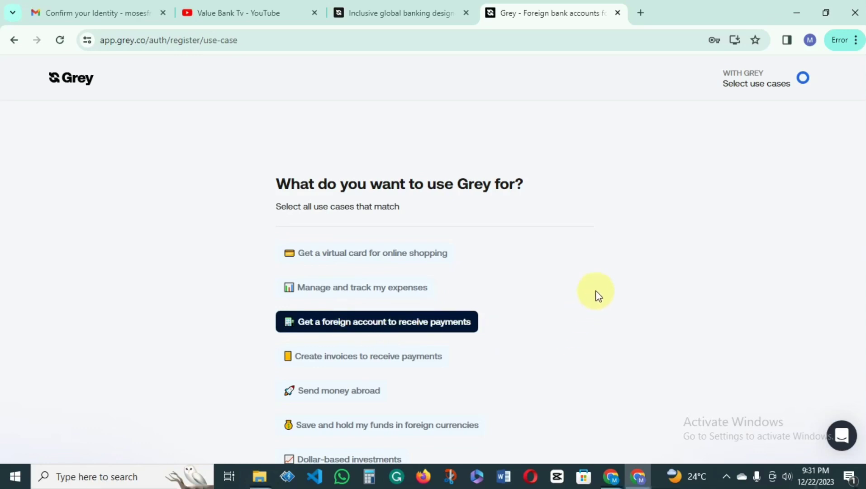
scroll(588, 312, down, 3)
click(439, 416)
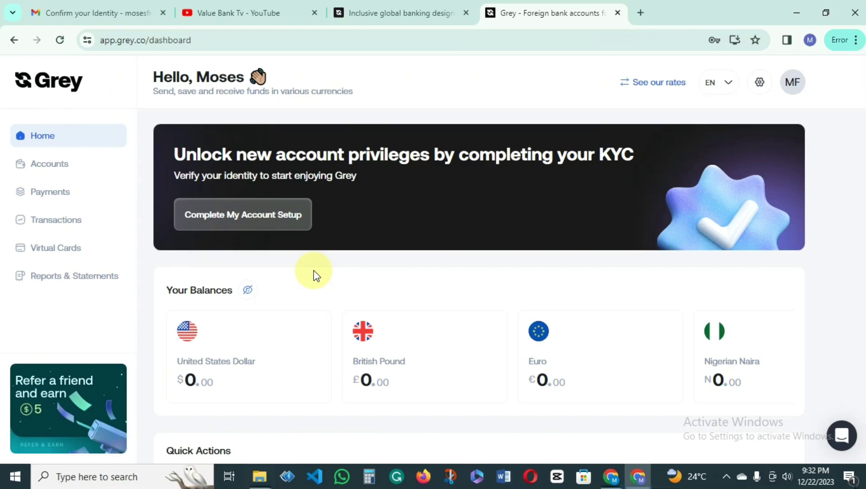
Step: Open the KYC verification dialog from the 'Complete My Account Setup' dashboard banner
click(239, 215)
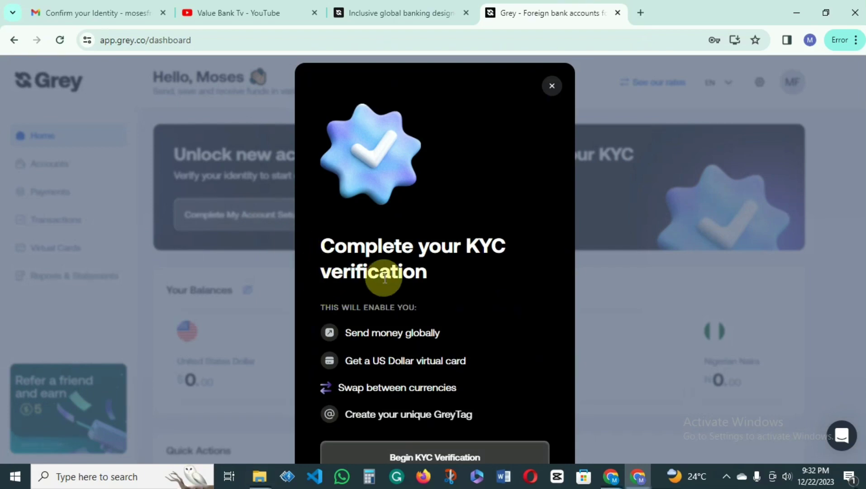
scroll(376, 290, down, 5)
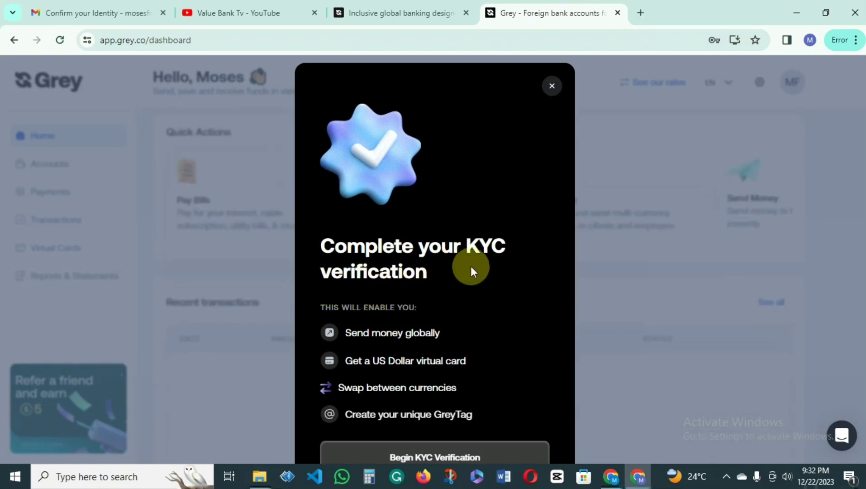
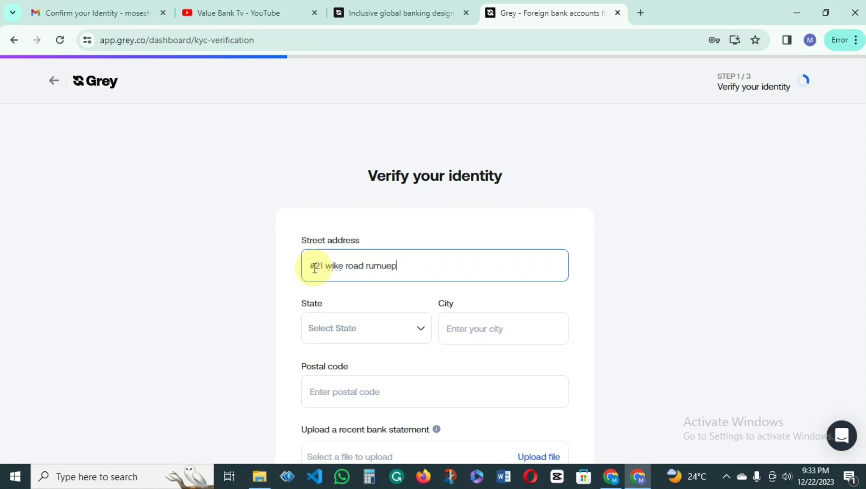
Step: Choose Rivers as the state and enter Port Harcourt as the city
click(400, 334)
scroll(329, 351, down, 10)
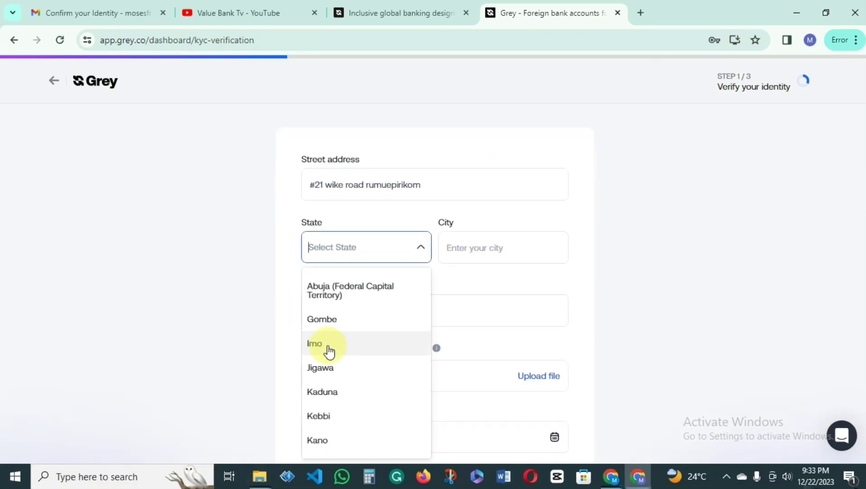
scroll(325, 353, down, 5)
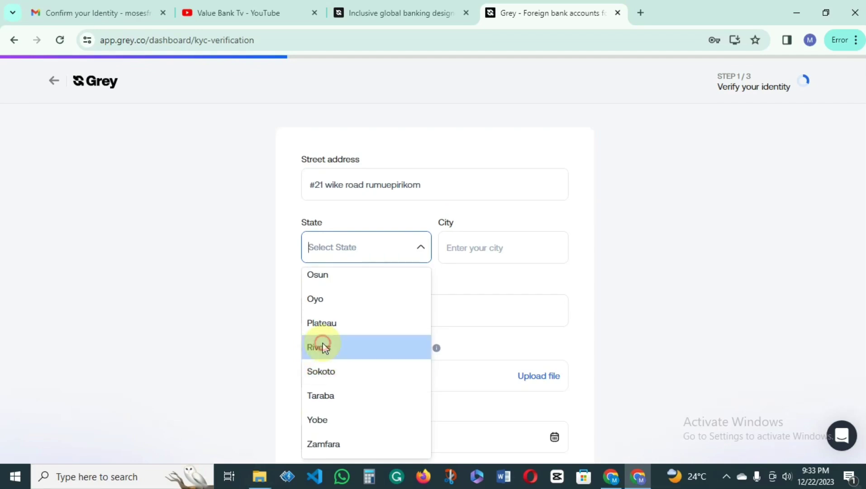
click(321, 347)
click(455, 251)
text(port)
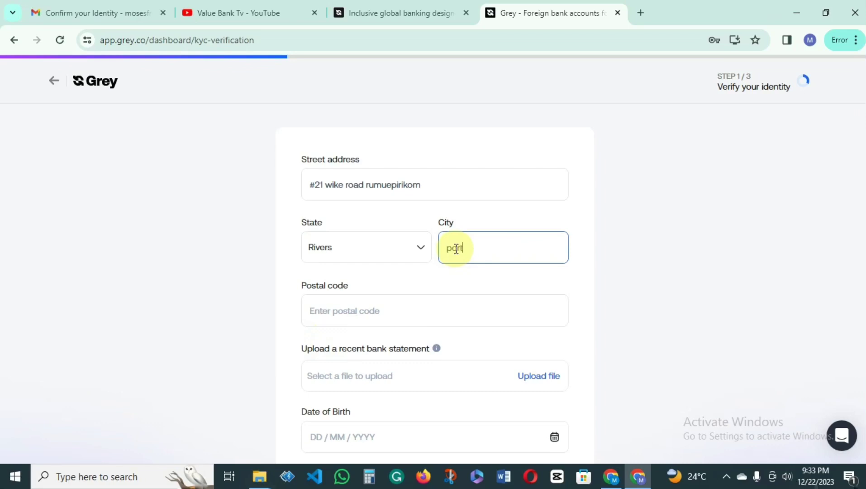
text( harcourt)
click(362, 310)
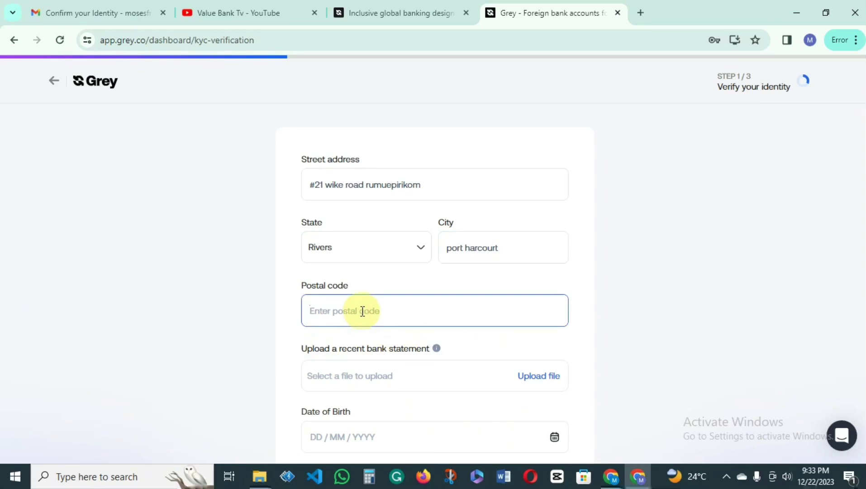
Step: Search Google for the Port Harcourt postal code in a new tab
click(643, 13)
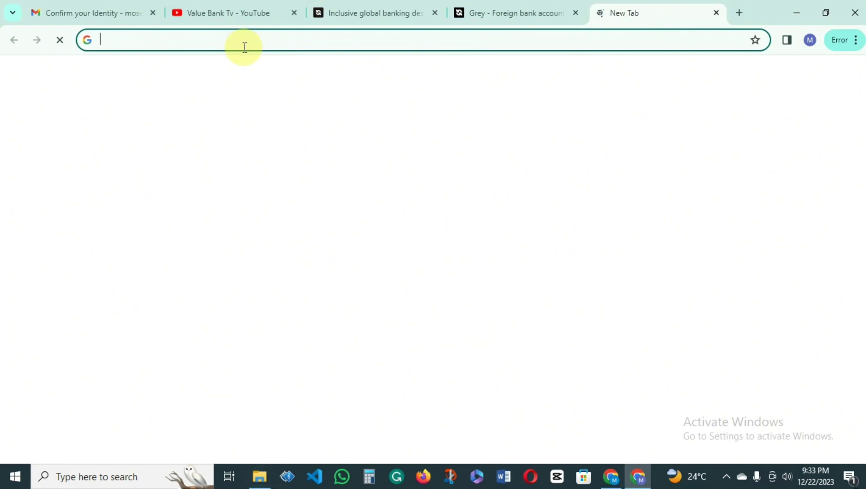
text(port)
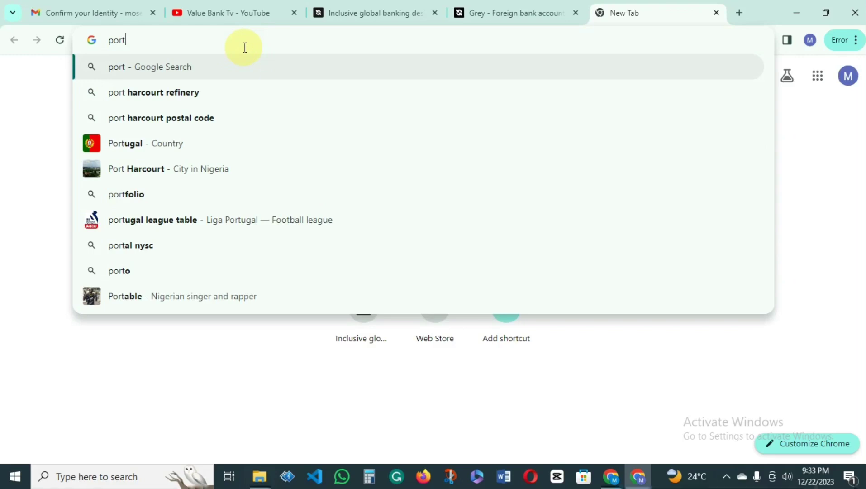
click(206, 120)
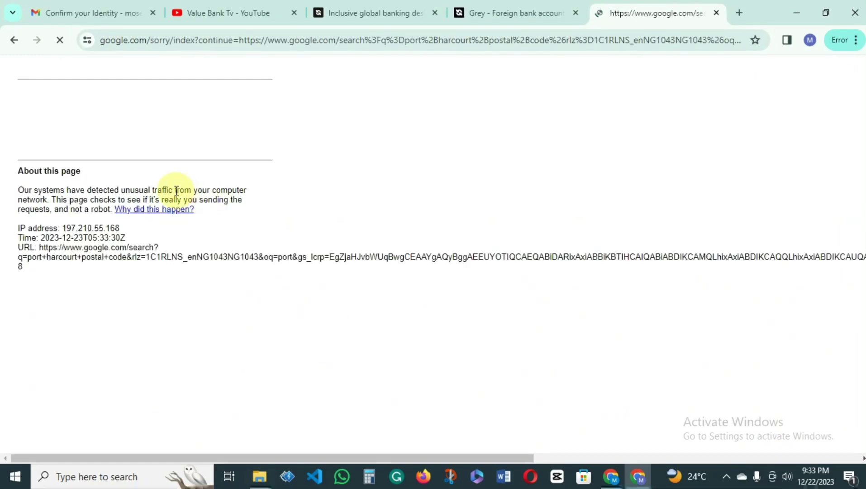
Step: Pass the reCAPTCHA by selecting all motorcycle tiles, then return to the Grey tab
click(35, 124)
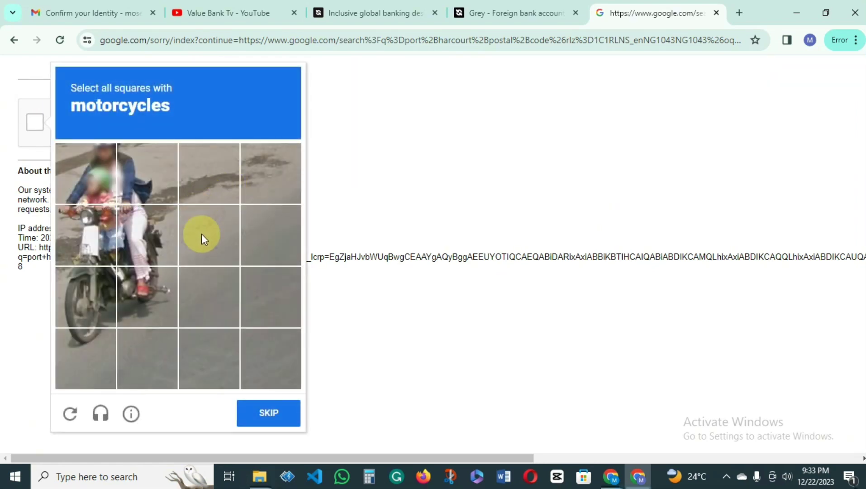
click(82, 160)
click(128, 178)
click(129, 240)
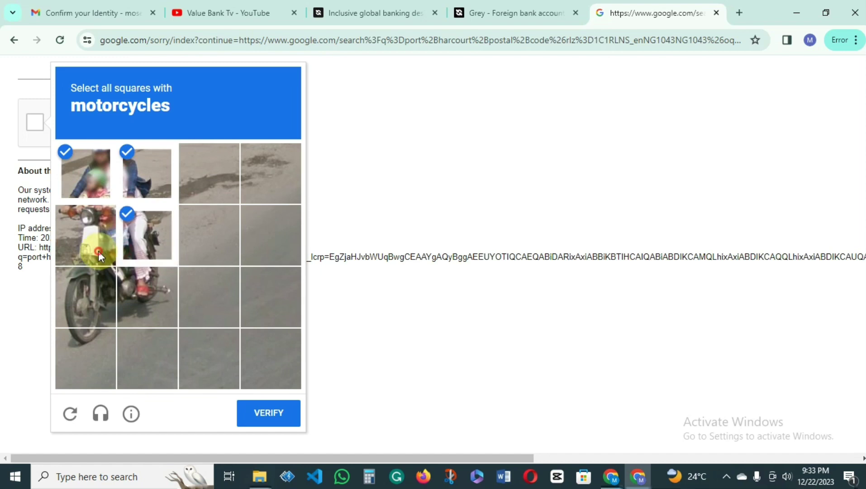
click(97, 249)
click(93, 300)
click(128, 297)
click(247, 406)
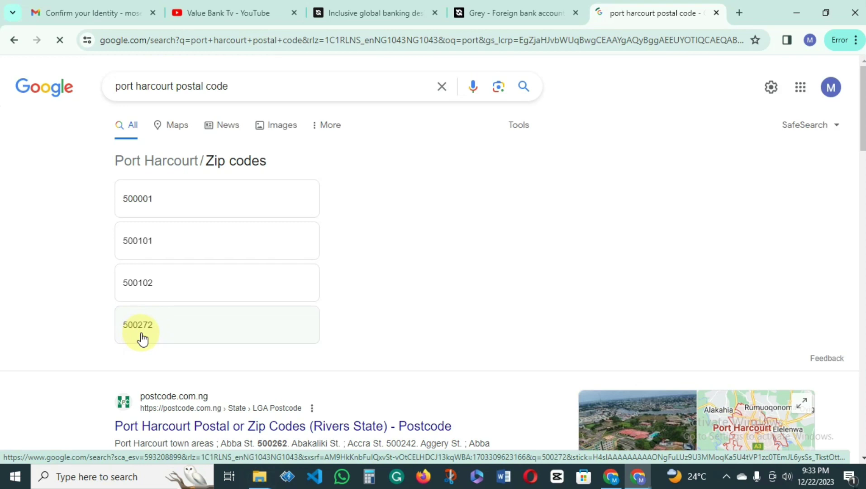
click(508, 14)
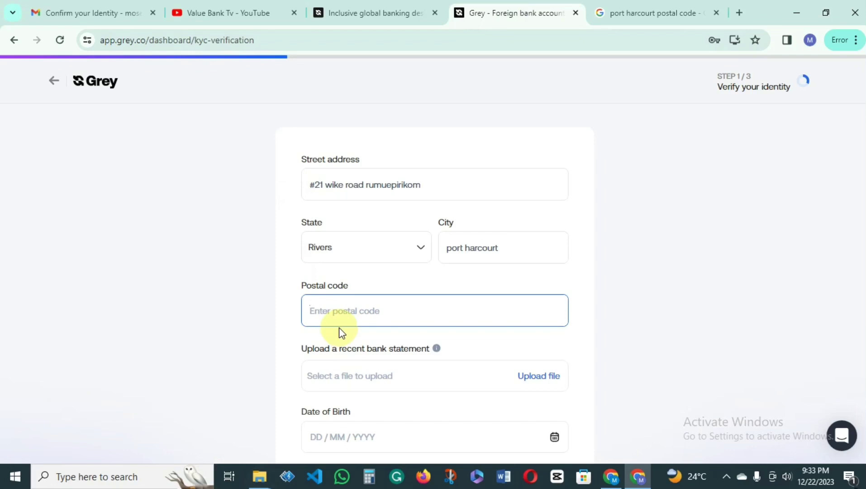
Step: Enter postal code 500272 and bring up the bank statement file upload
text(500272)
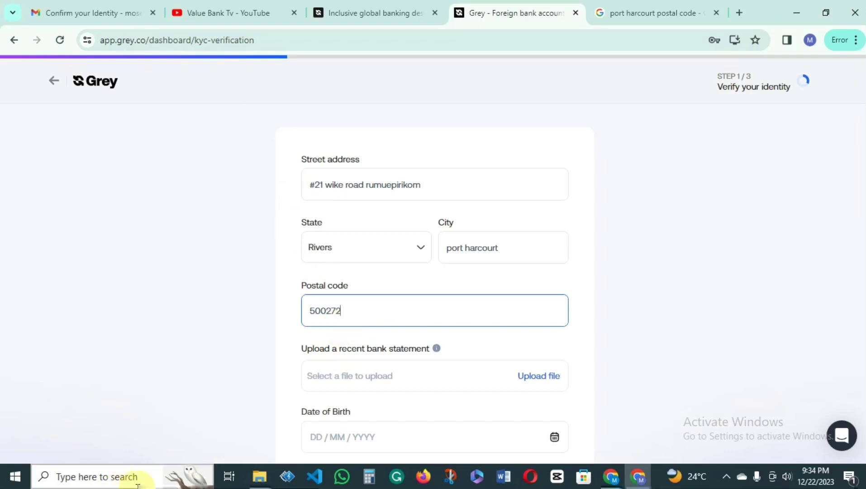
scroll(344, 363, down, 2)
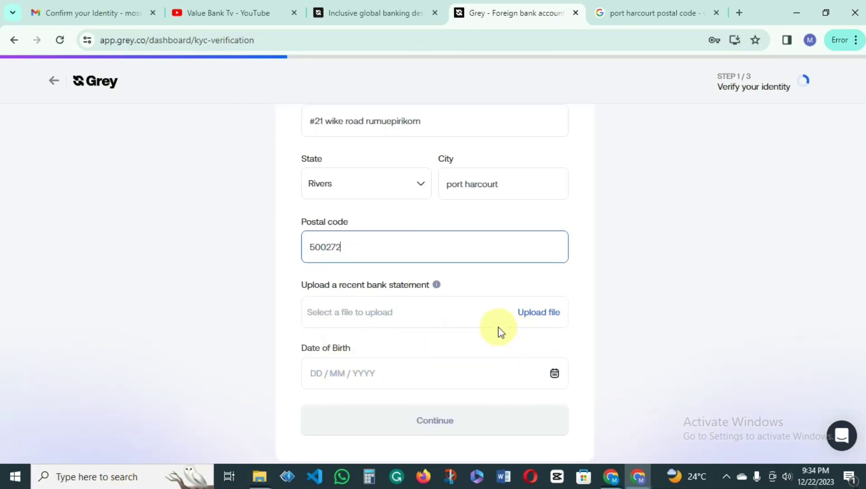
click(543, 312)
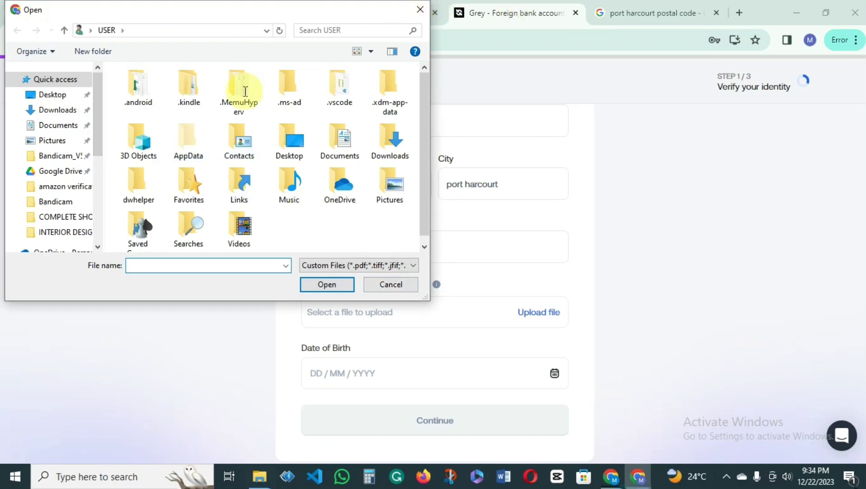
Step: Upload statement 1.jpg from Downloads' amazon verification image folder as the bank statement
click(71, 111)
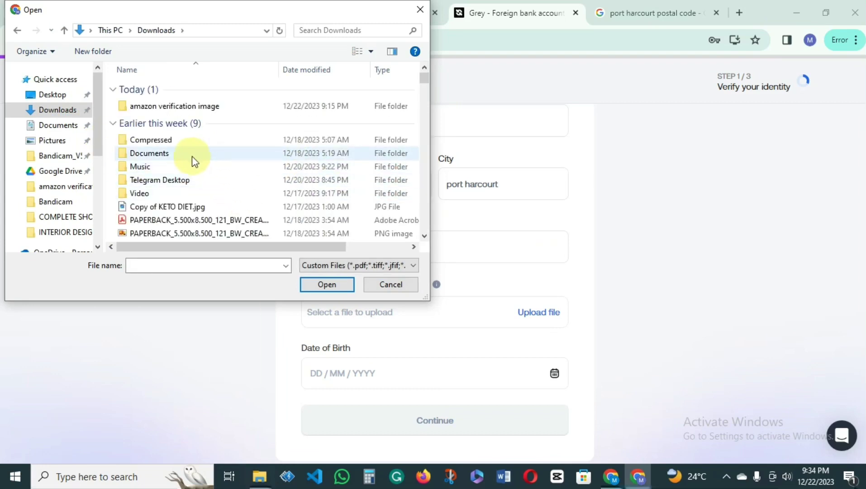
click(170, 109)
double_click(170, 109)
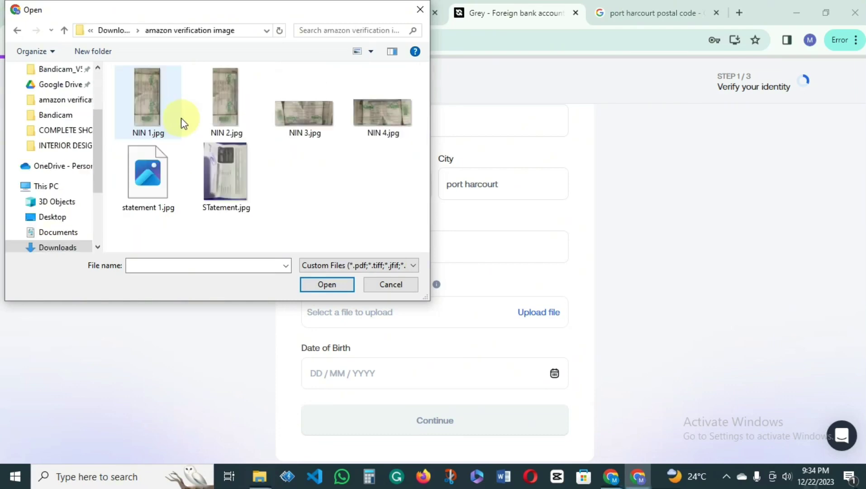
click(151, 187)
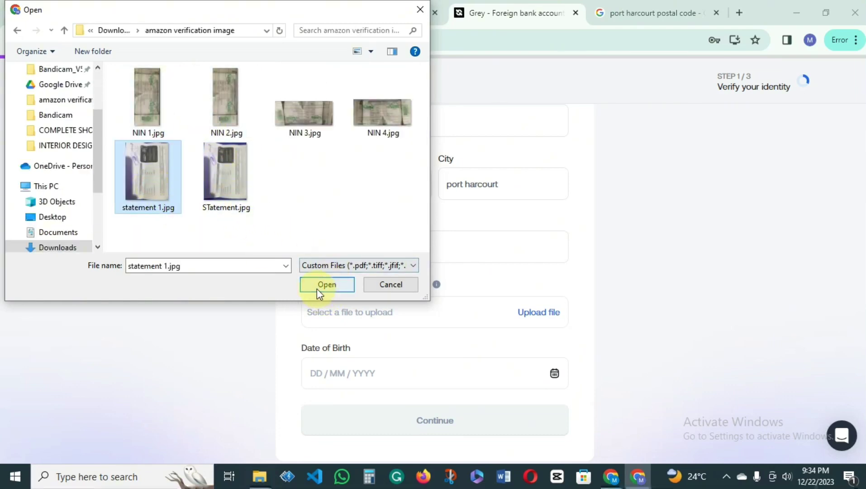
click(323, 288)
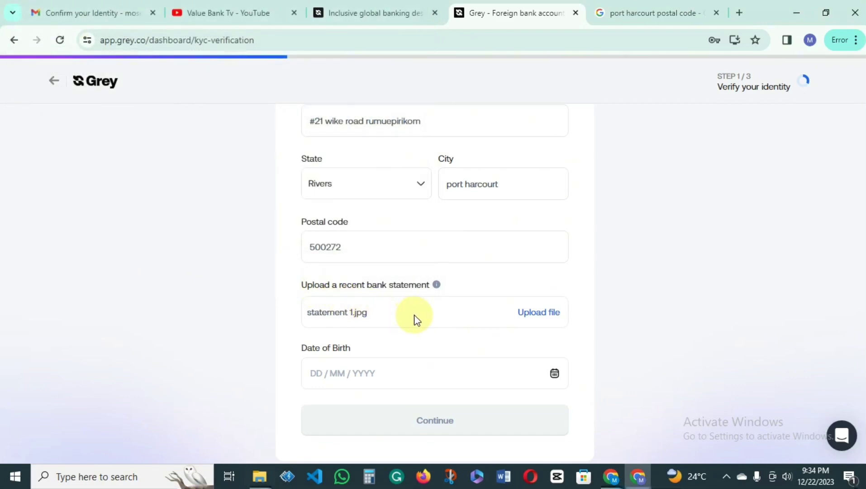
scroll(415, 320, down, 1)
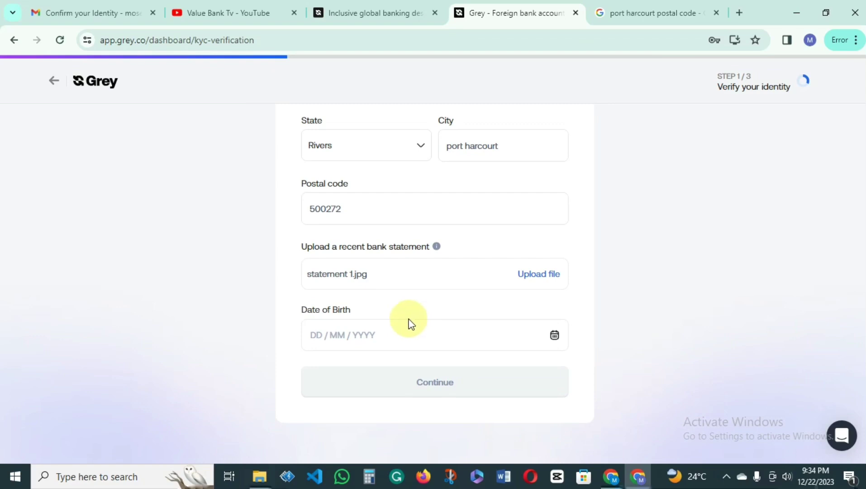
click(317, 337)
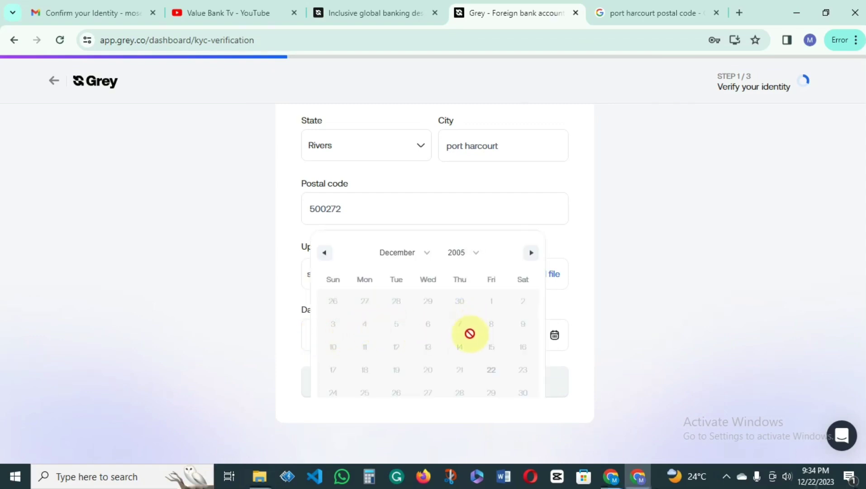
click(479, 262)
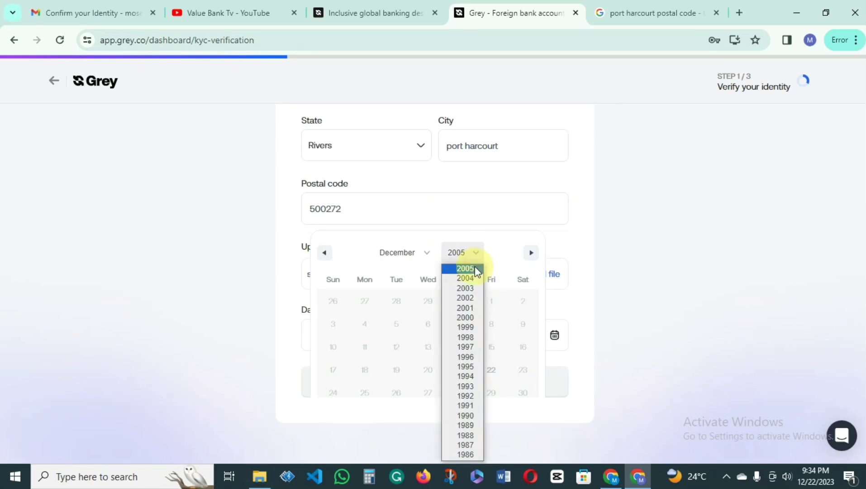
click(466, 298)
scroll(477, 282, up, 3)
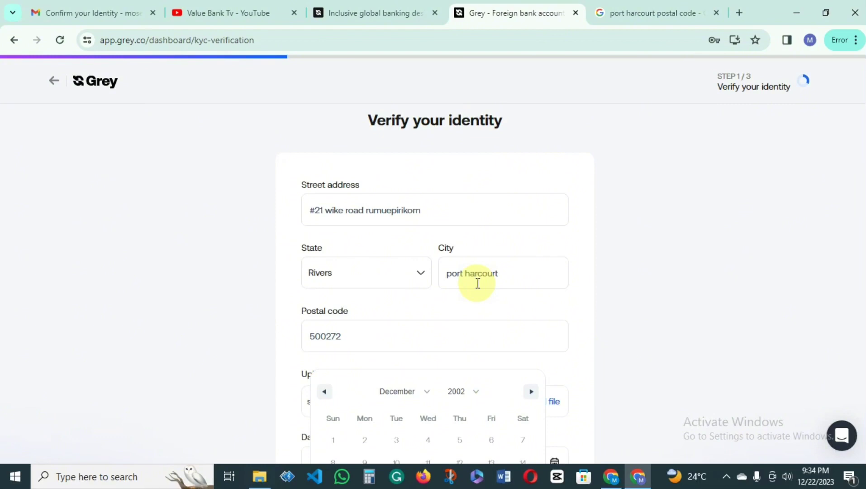
click(427, 400)
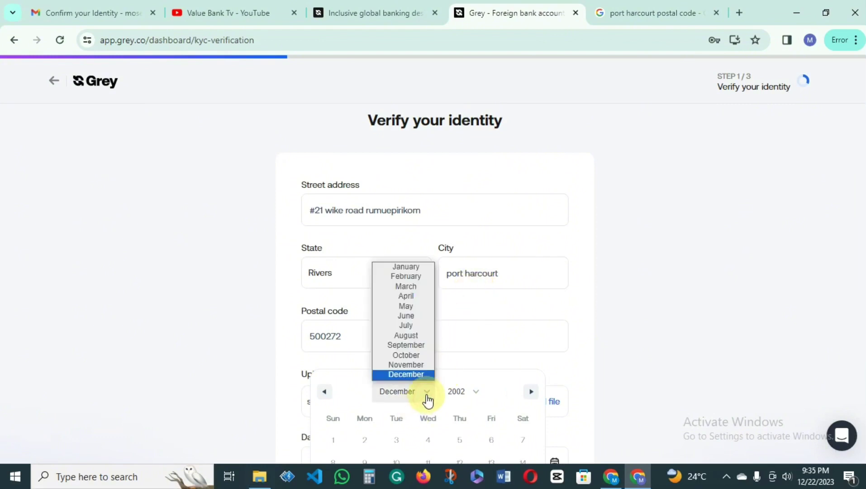
click(427, 365)
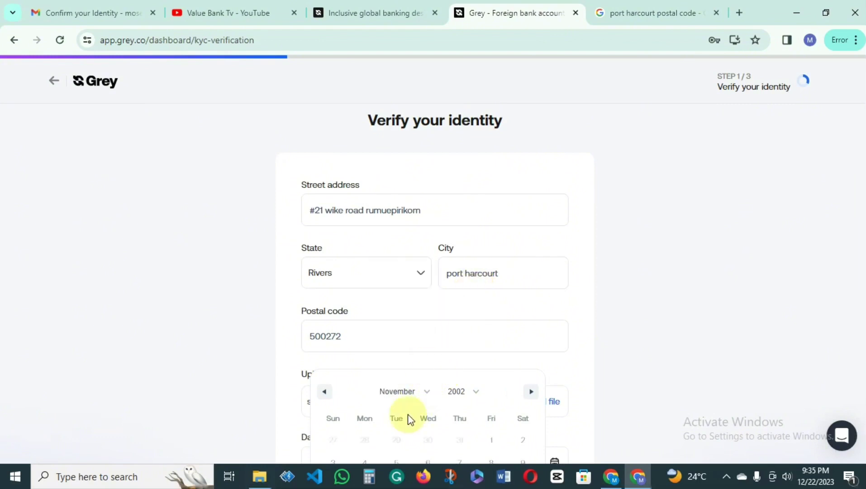
scroll(399, 420, down, 1)
scroll(398, 434, up, 1)
scroll(416, 435, down, 3)
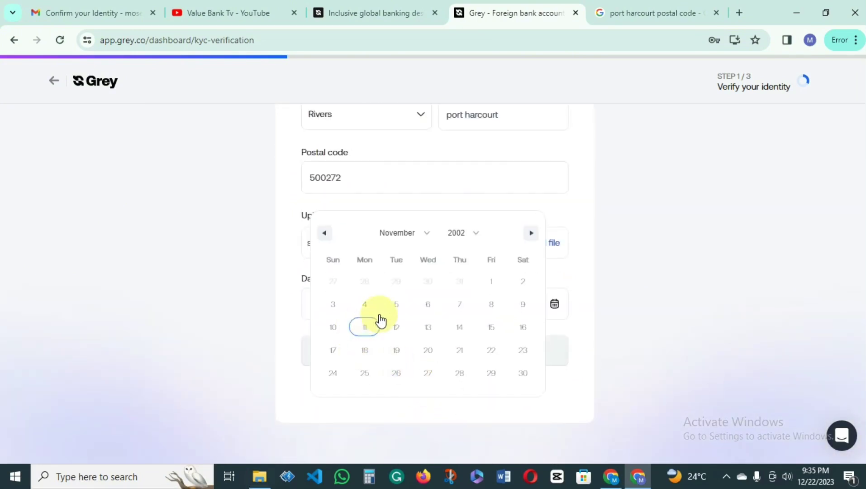
click(396, 327)
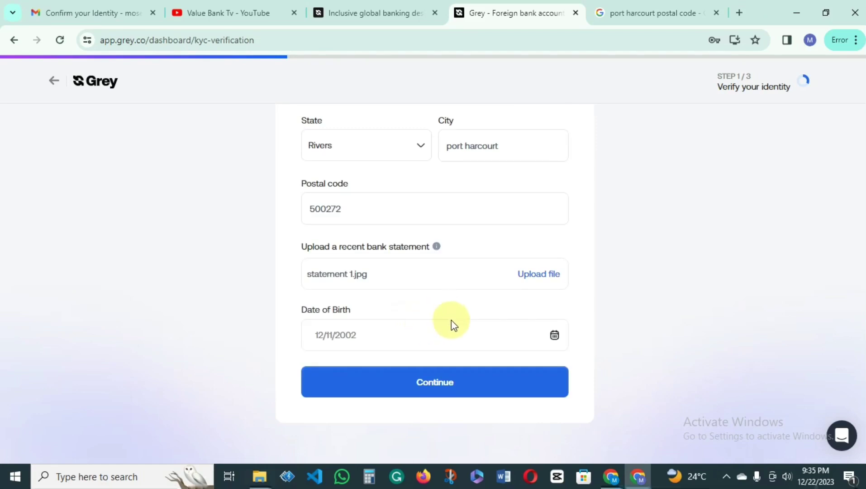
click(437, 389)
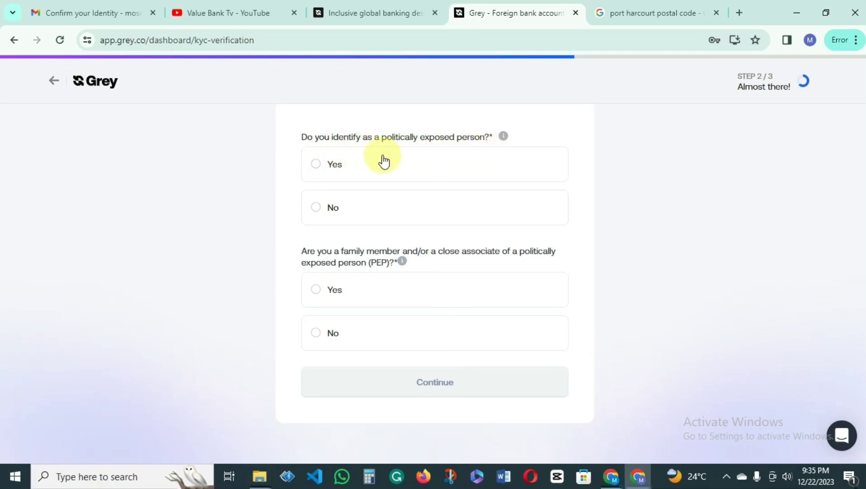
Step: Answer No to both the politically exposed and PEP associate questions, then continue
click(317, 207)
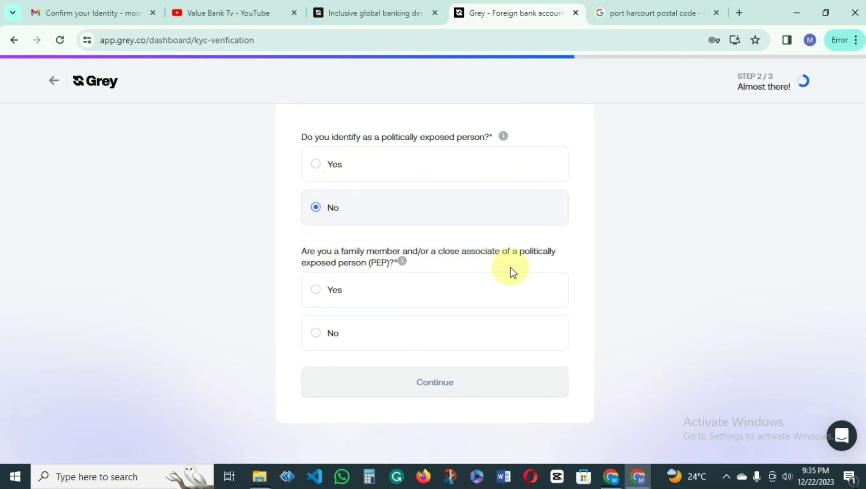
click(320, 335)
click(383, 385)
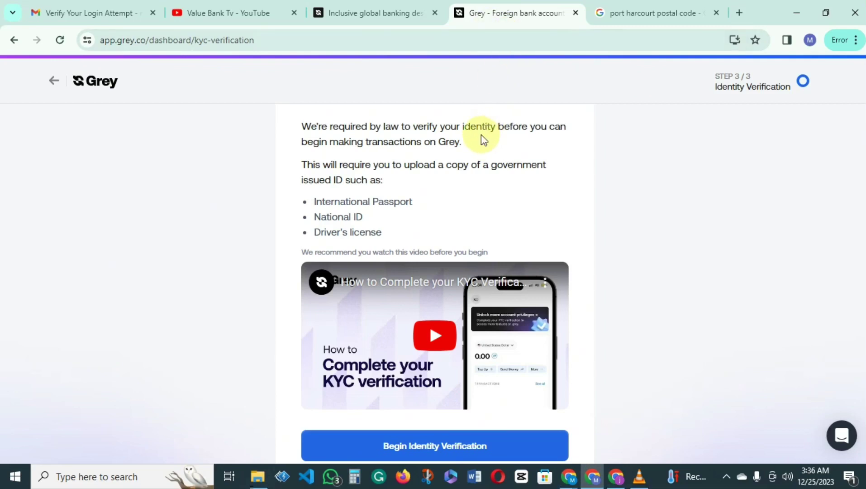
Step: Begin the government ID verification on the step 3 page
scroll(474, 392, down, 2)
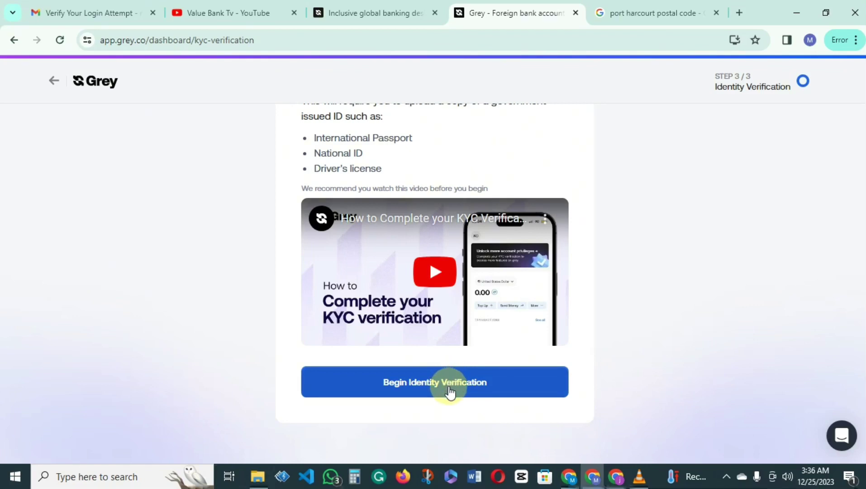
click(453, 380)
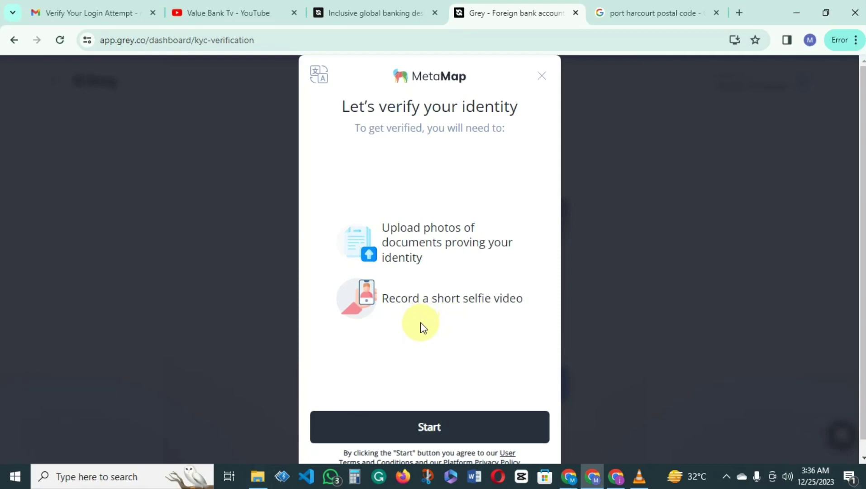
Step: Start the MetaMap identity check from its modal
scroll(441, 313, down, 1)
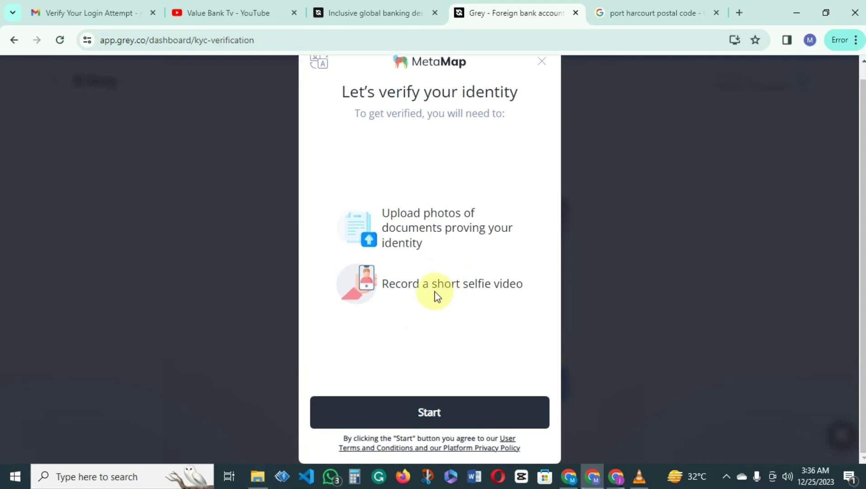
click(429, 397)
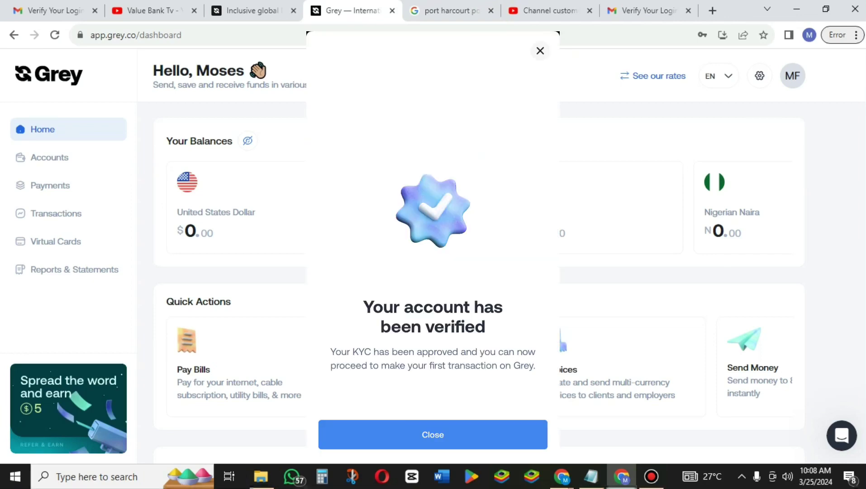
Step: Close the account-verified message and open the British Pound balance card
click(433, 434)
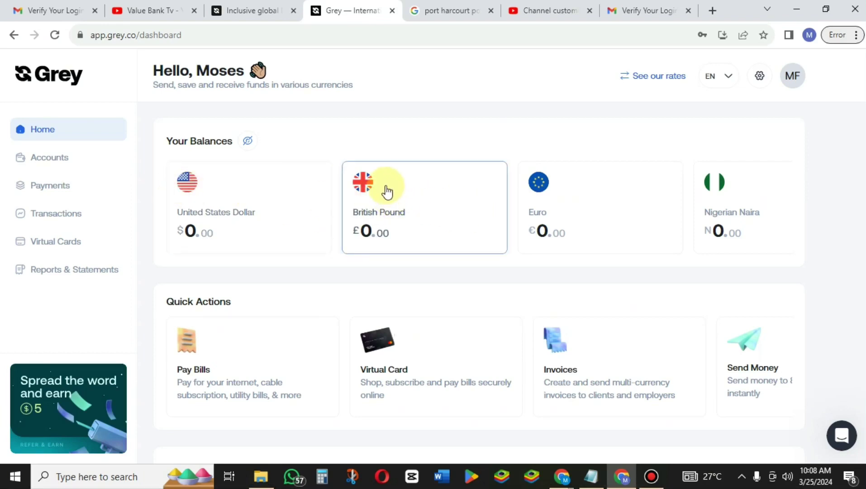
click(406, 187)
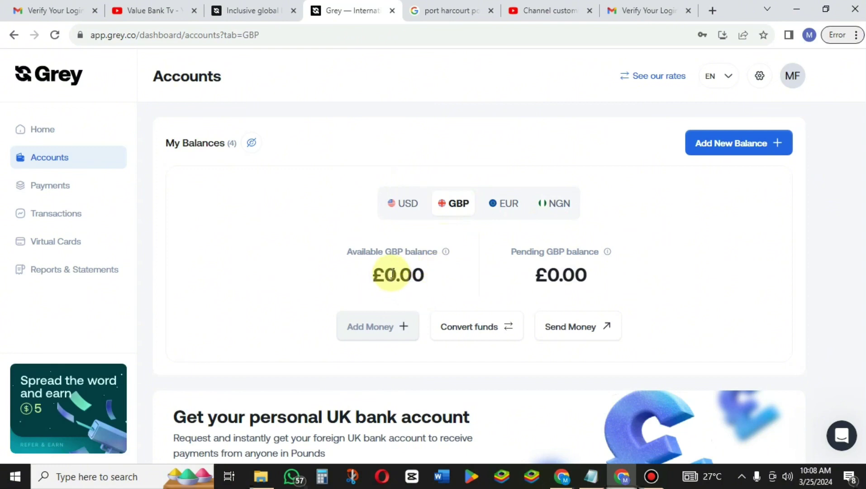
Step: Choose 'Get your UK bank account' on the GBP account page
scroll(401, 253, down, 3)
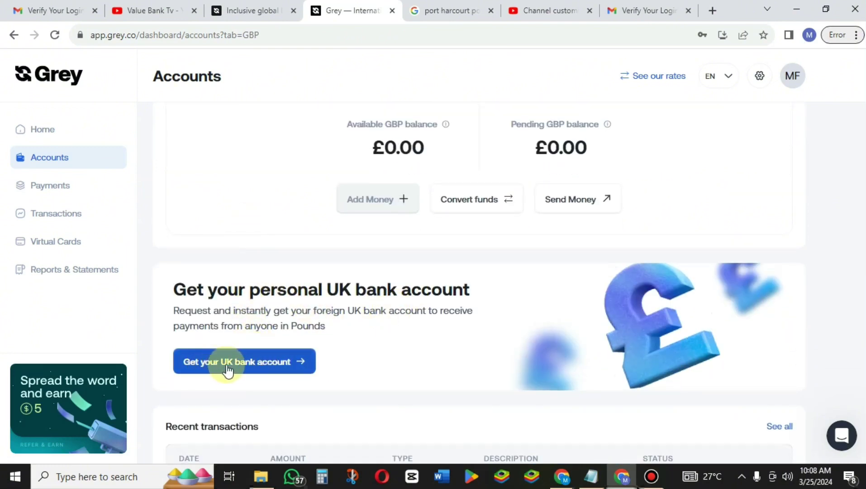
click(283, 368)
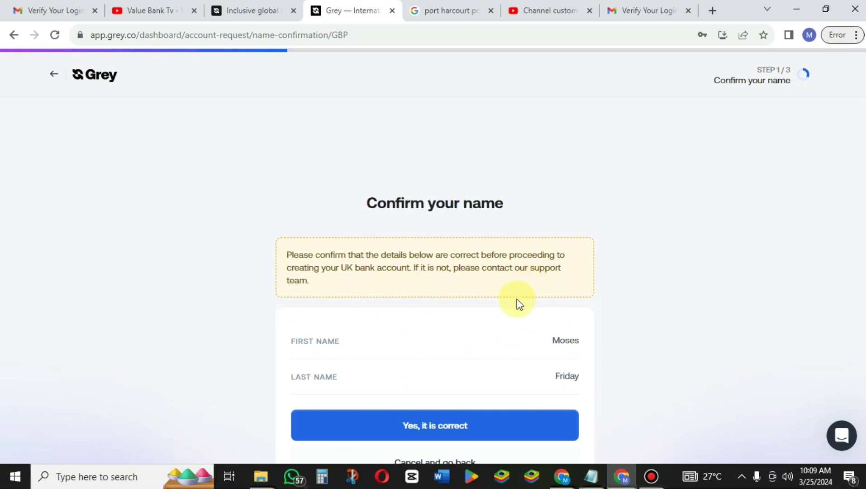
Step: Confirm the account holder's name so the UK request reaches the Select need step
click(436, 428)
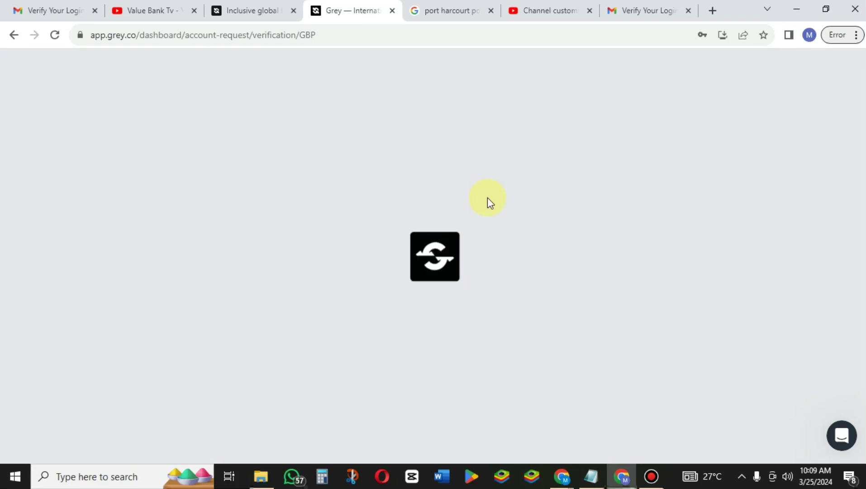
mouse_move(464, 6)
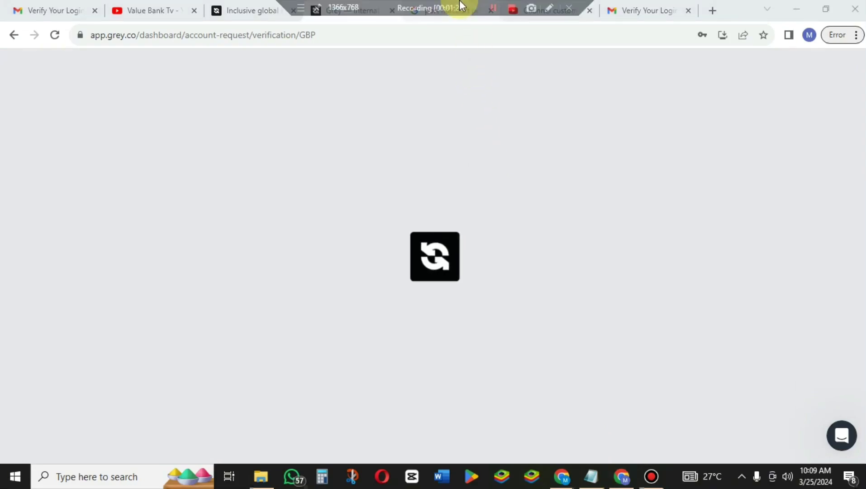
click(493, 8)
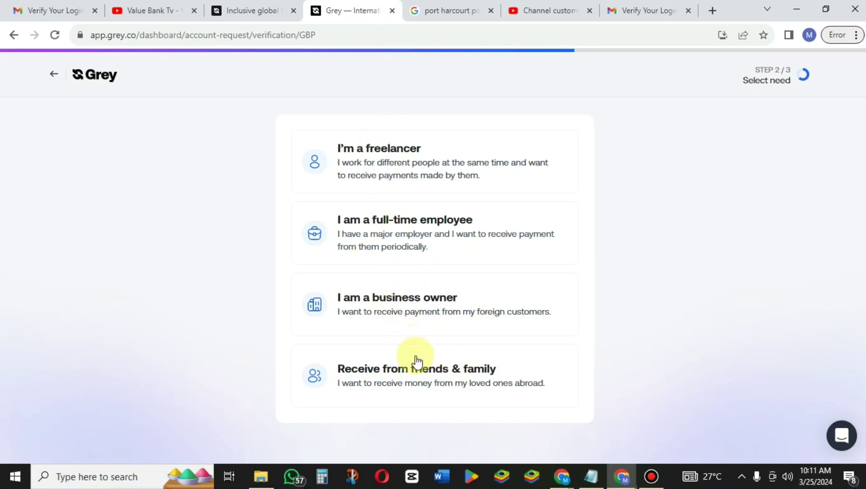
Step: Mark the account as for freelance payments and pick Author as the occupation
click(386, 174)
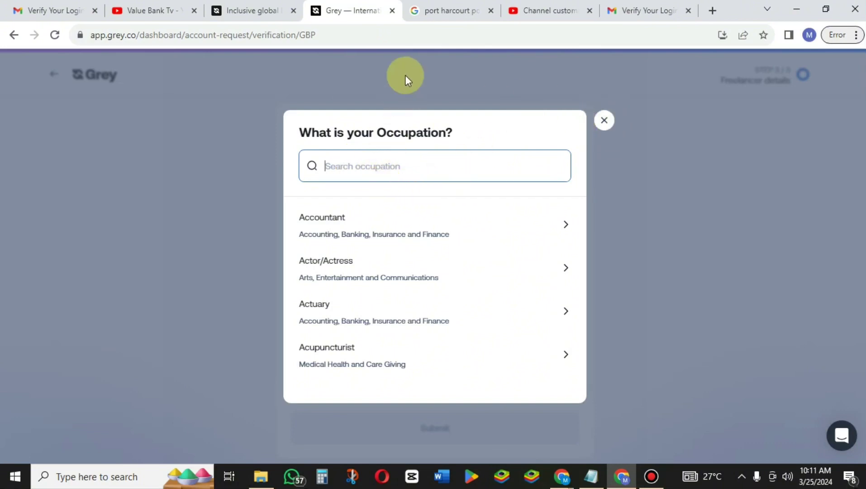
mouse_move(457, 8)
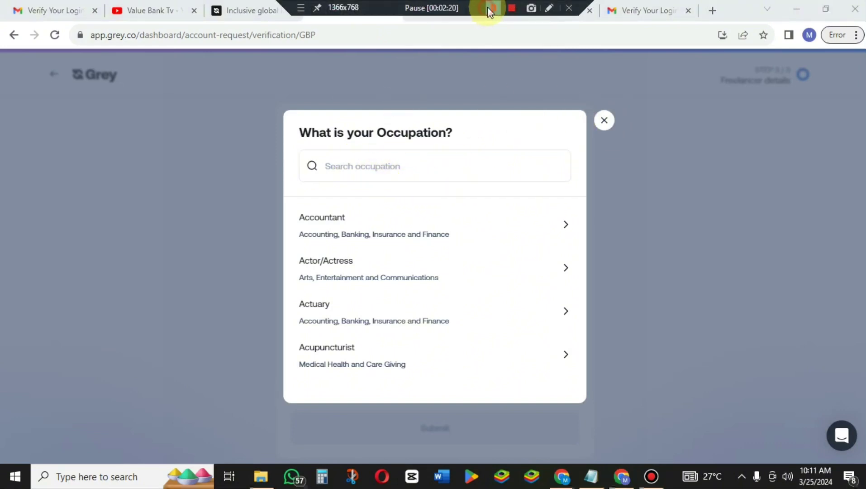
scroll(407, 341, down, 3)
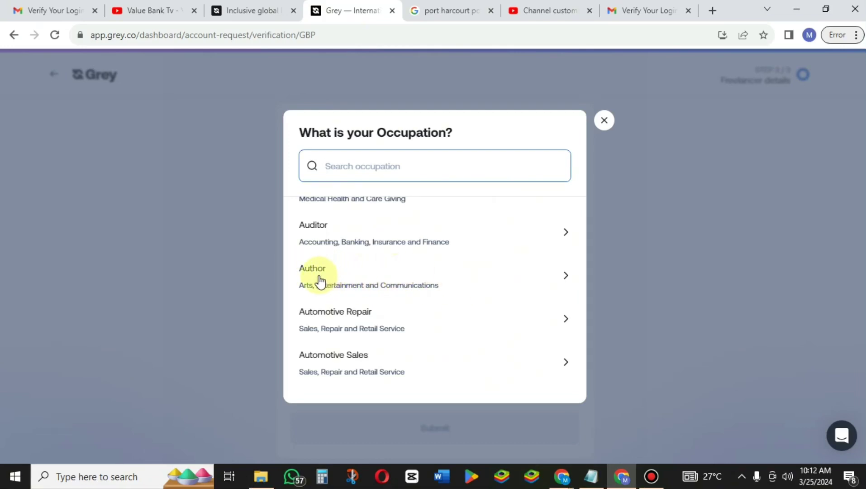
click(317, 278)
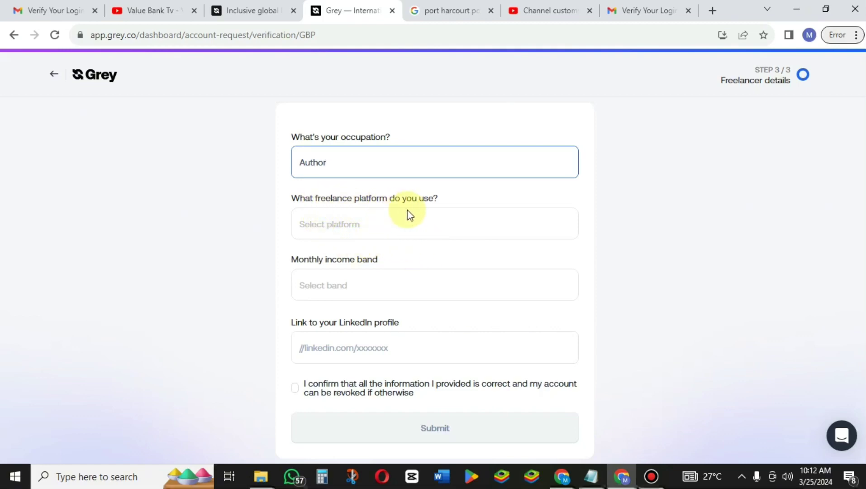
Step: Set the freelance platform to Other and name it amazon kdp
scroll(372, 245, down, 1)
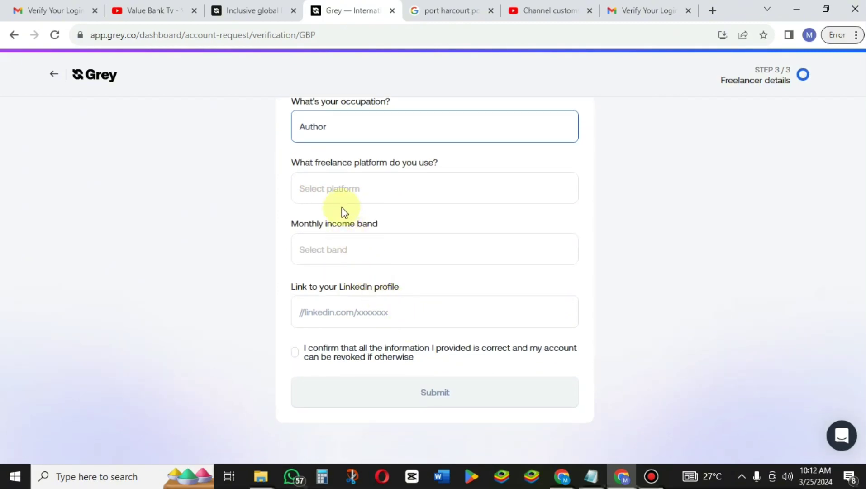
click(355, 199)
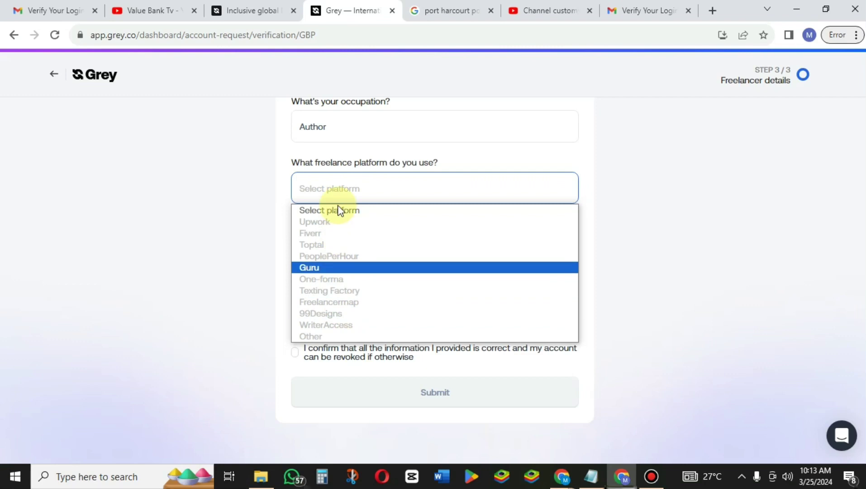
click(336, 188)
click(336, 189)
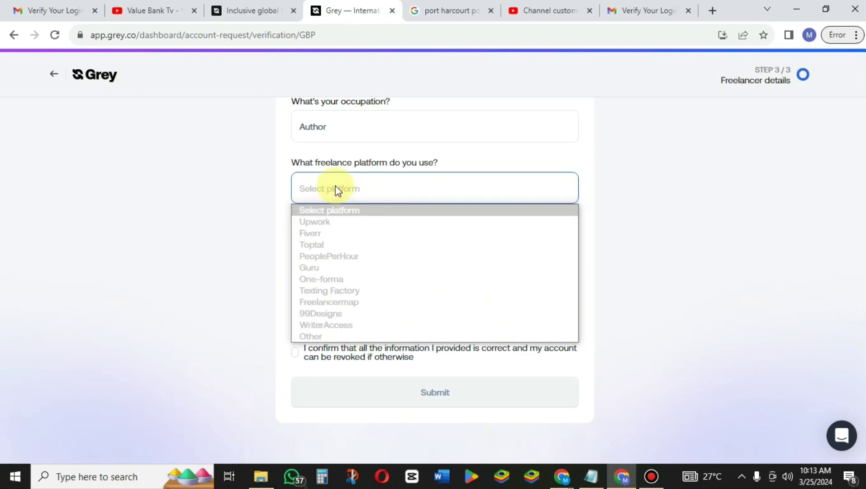
click(316, 336)
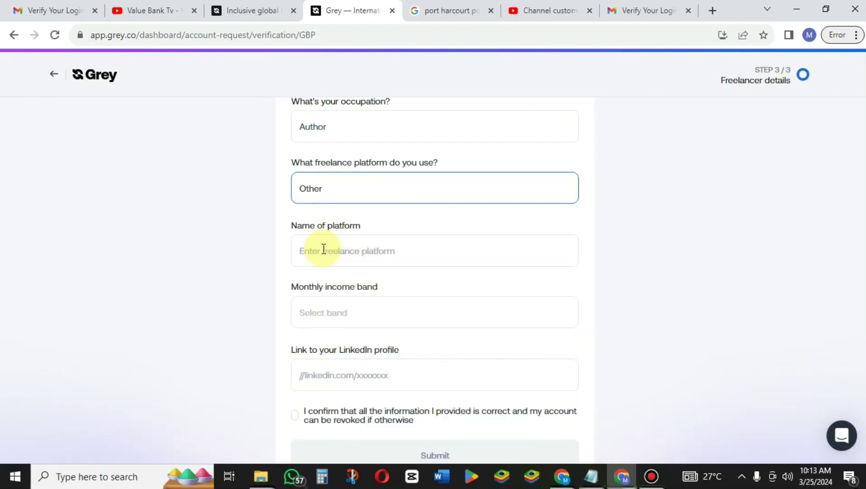
click(333, 252)
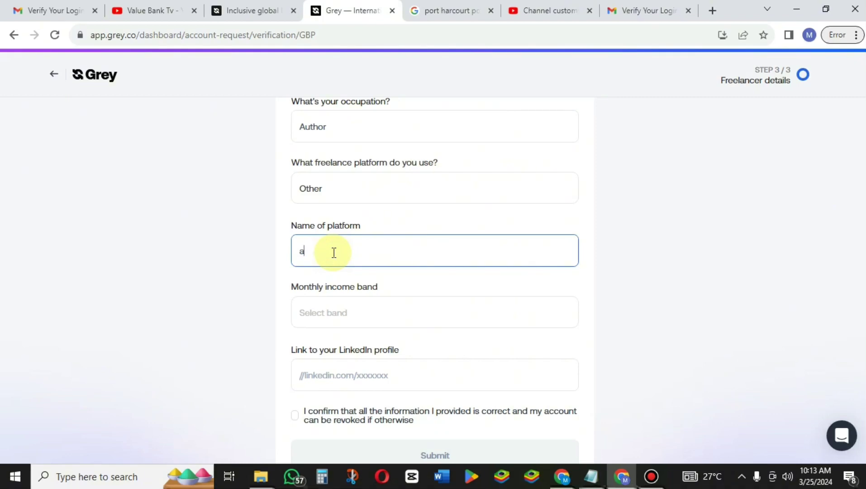
text(amazon kdp)
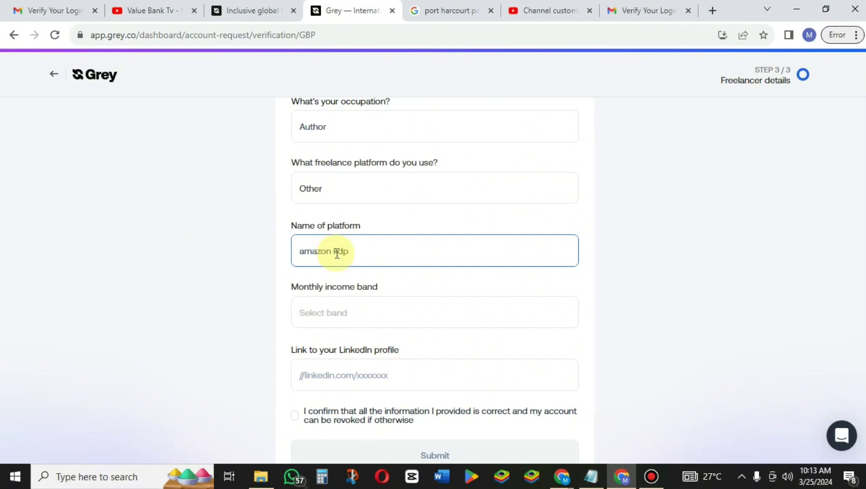
Step: Choose the $501 - $1,000 monthly income band
click(333, 313)
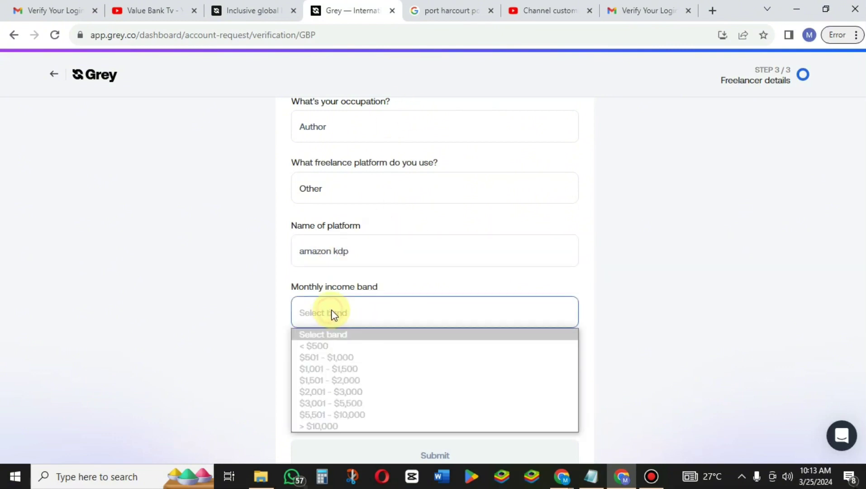
click(322, 357)
click(332, 375)
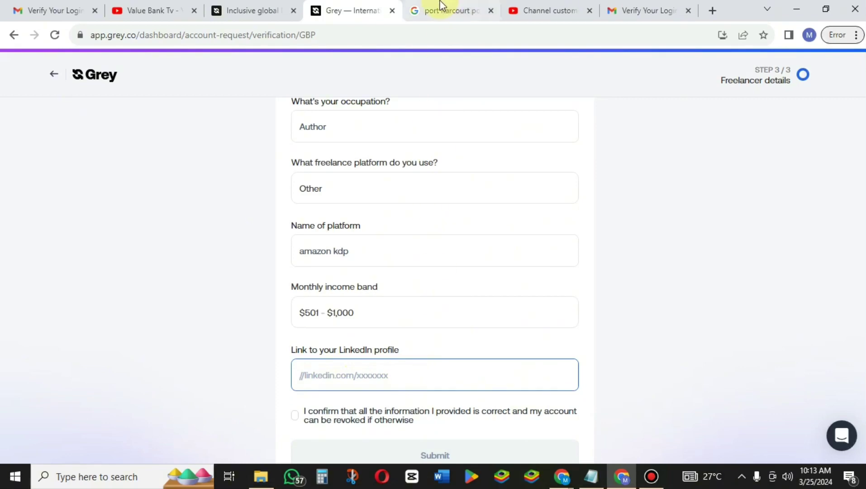
Step: Add the LinkedIn profile URL to the freelancer details form
click(490, 9)
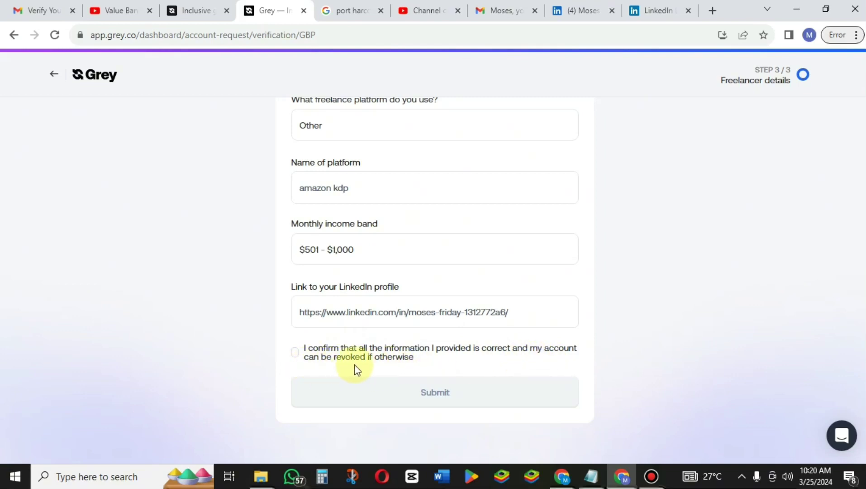
Step: Tick the information-is-correct confirmation and submit the freelancer details
click(296, 353)
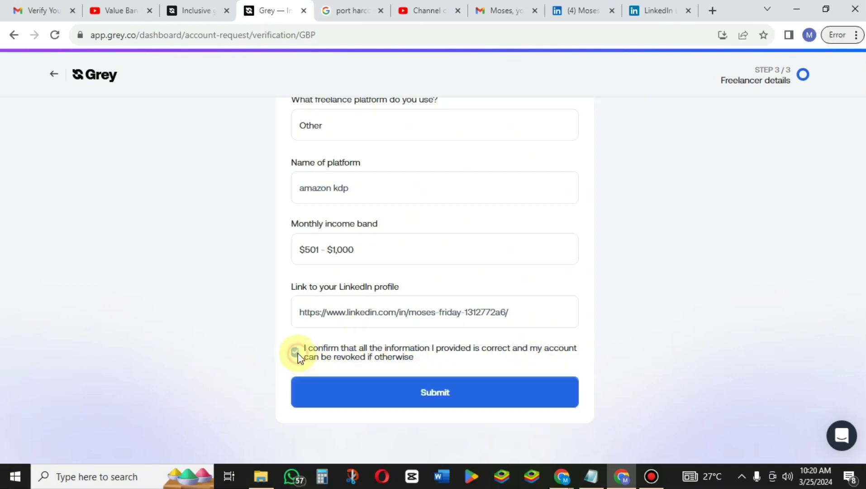
click(438, 400)
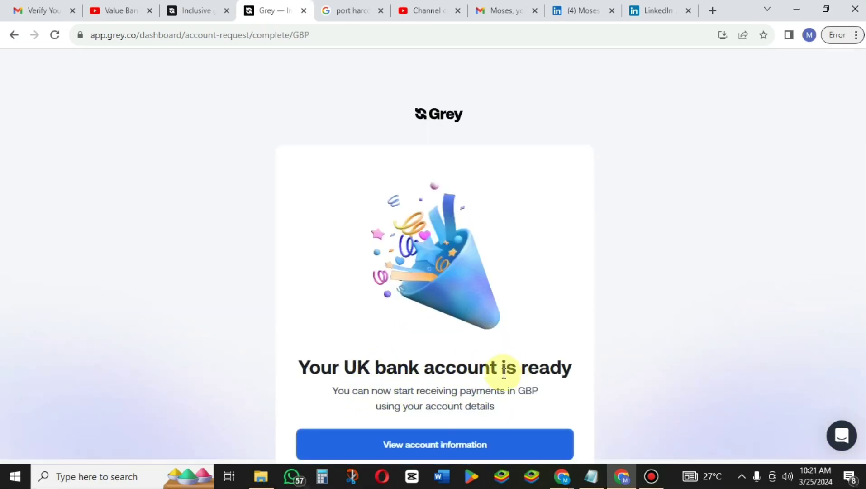
Step: Open the new UK account's information from the ready confirmation page
scroll(507, 376, down, 1)
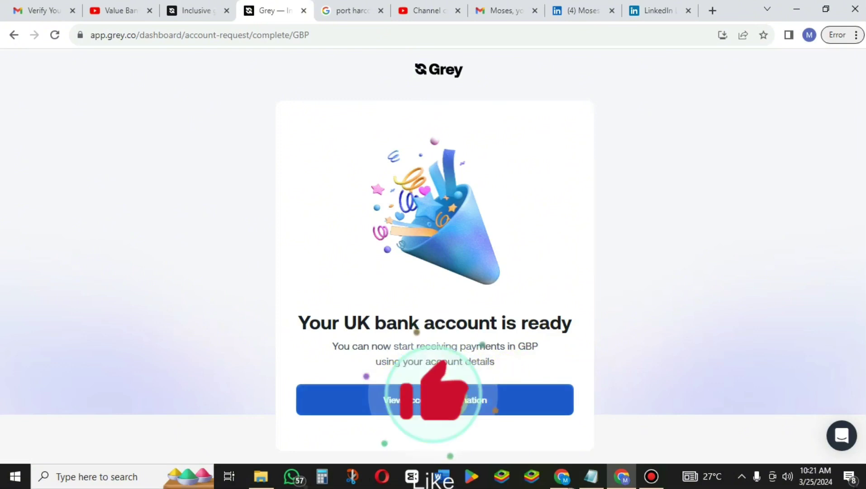
click(450, 398)
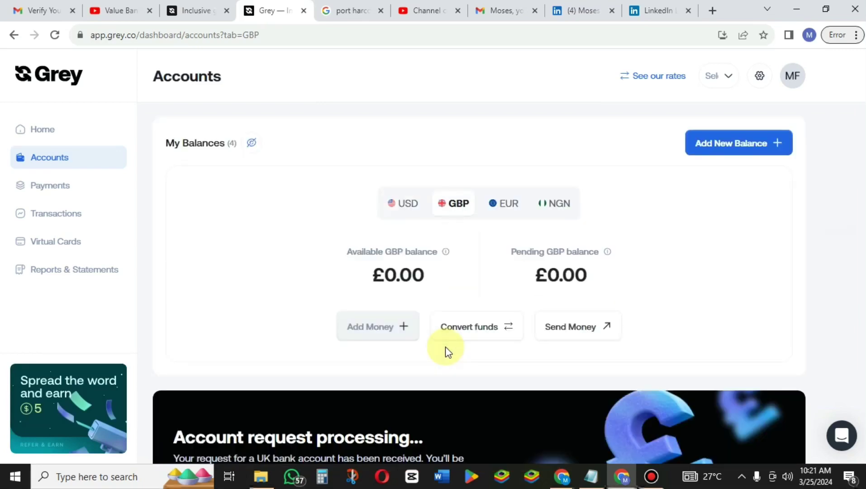
Step: Review the GBP Accounts page, then reload it to reveal the account holder, account number and IBAN
scroll(353, 213, down, 8)
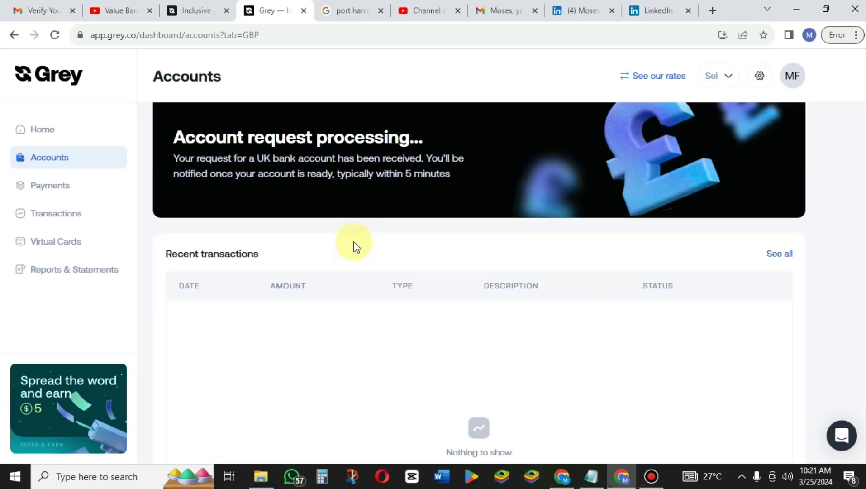
scroll(356, 252, down, 1)
scroll(366, 258, up, 10)
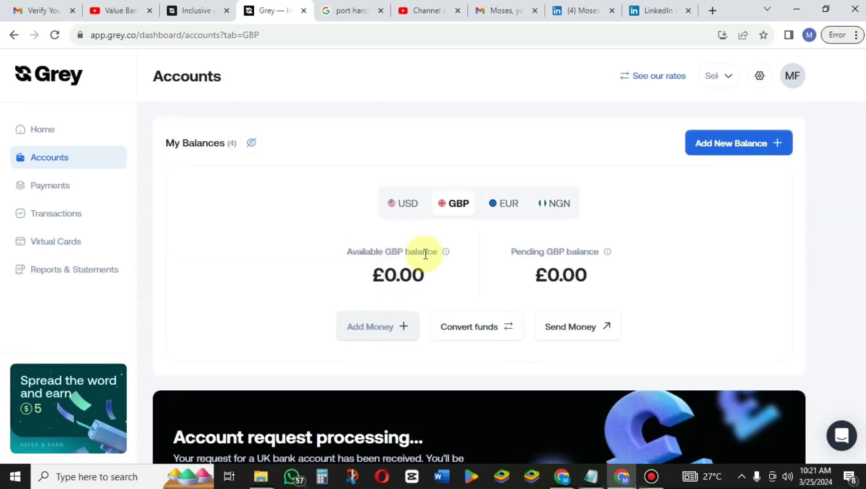
click(466, 202)
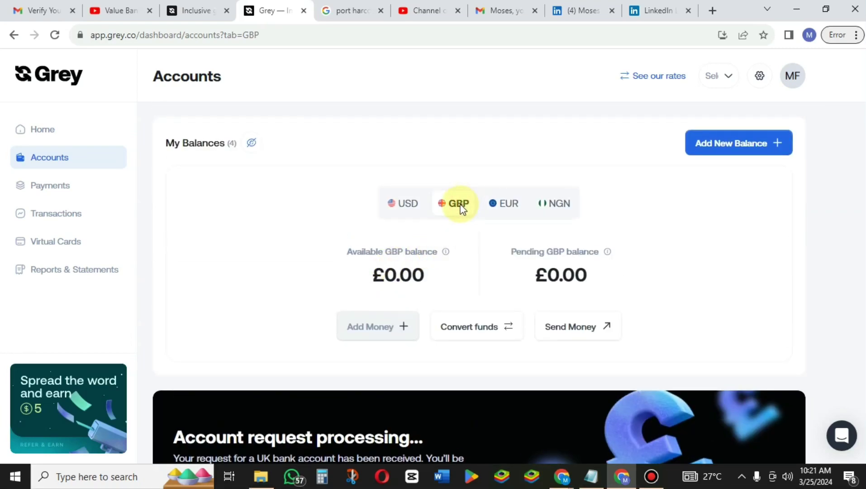
scroll(459, 208, down, 8)
scroll(441, 219, up, 5)
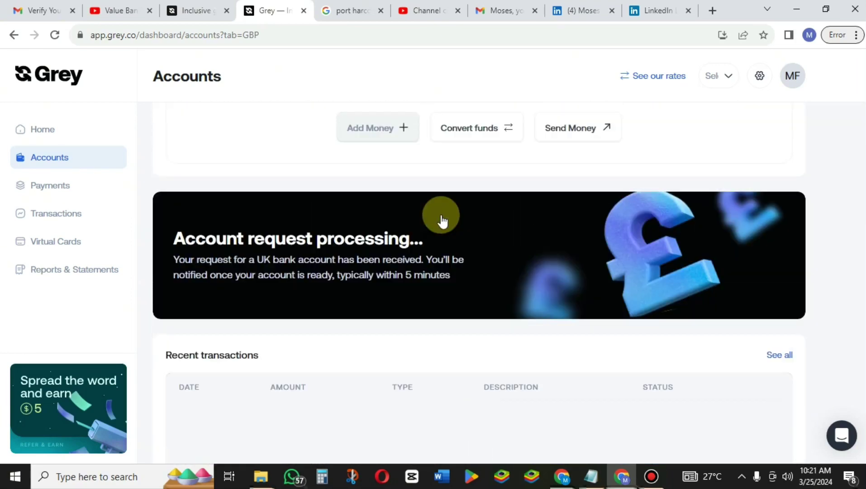
scroll(317, 298, down, 3)
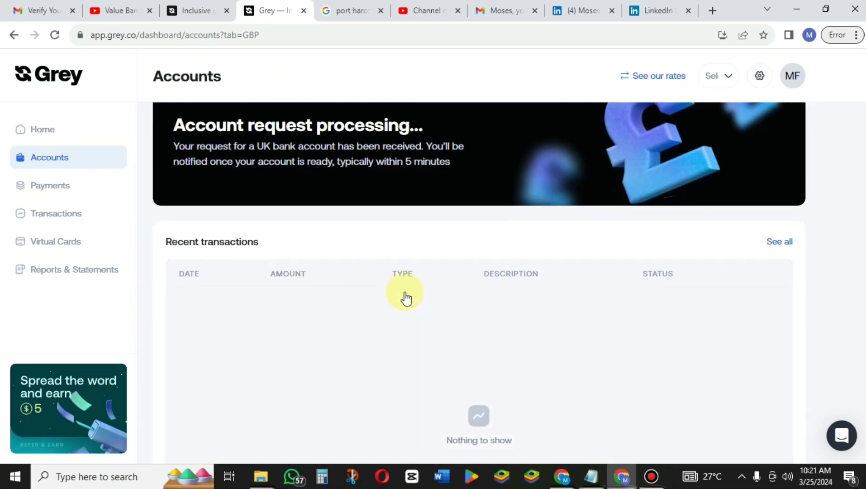
scroll(417, 317, down, 2)
scroll(455, 330, up, 6)
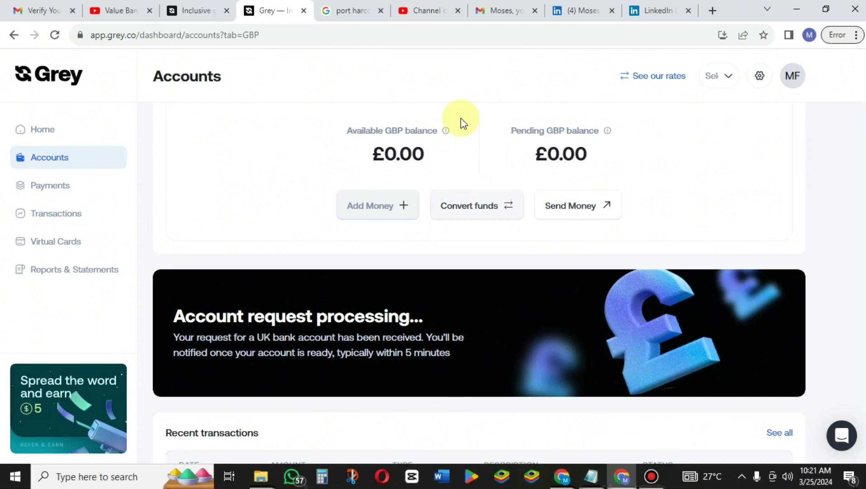
mouse_move(446, 7)
click(494, 8)
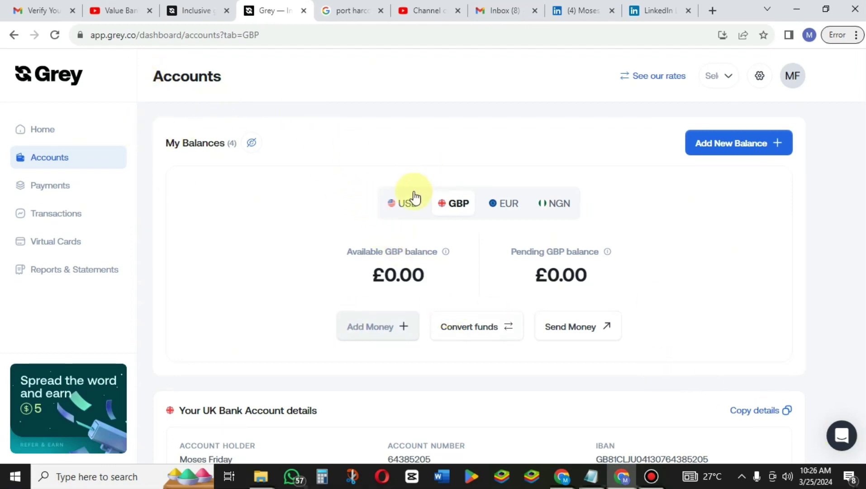
Step: Look over the UK bank account details, then switch to the Gmail inbox
scroll(460, 172, down, 5)
scroll(462, 193, up, 1)
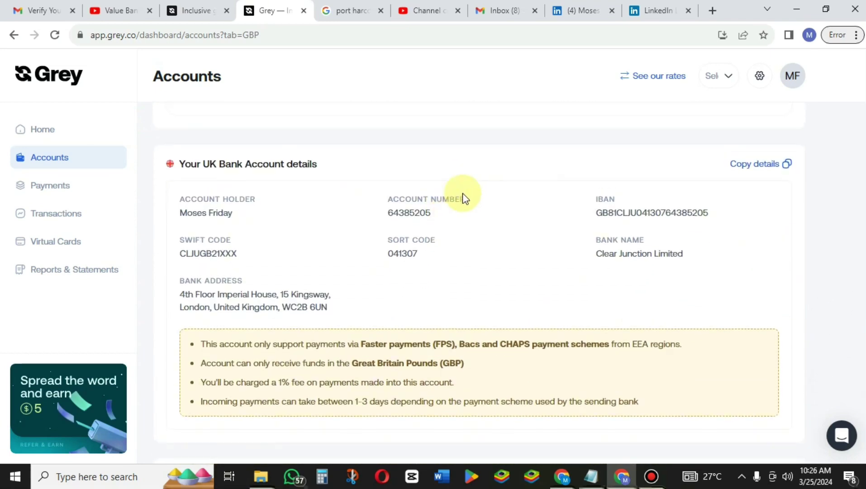
click(491, 11)
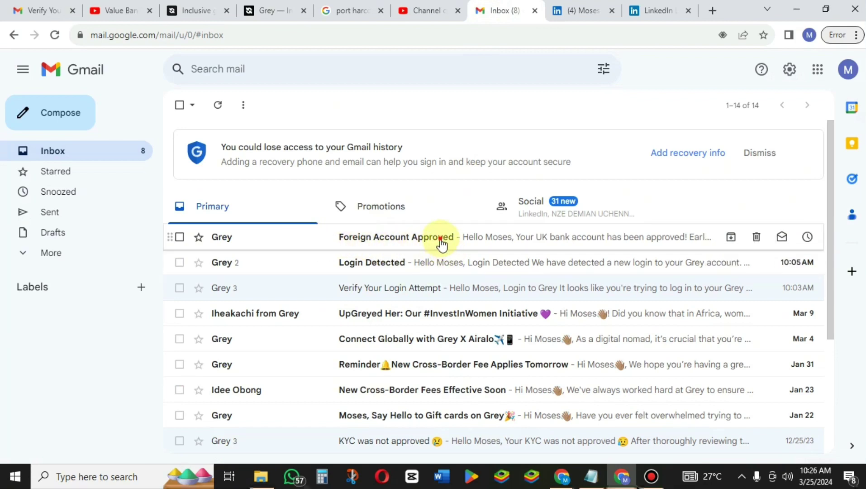
Step: Read the Foreign Account Approved email, then return to the Grey Accounts page
click(441, 245)
scroll(328, 333, down, 1)
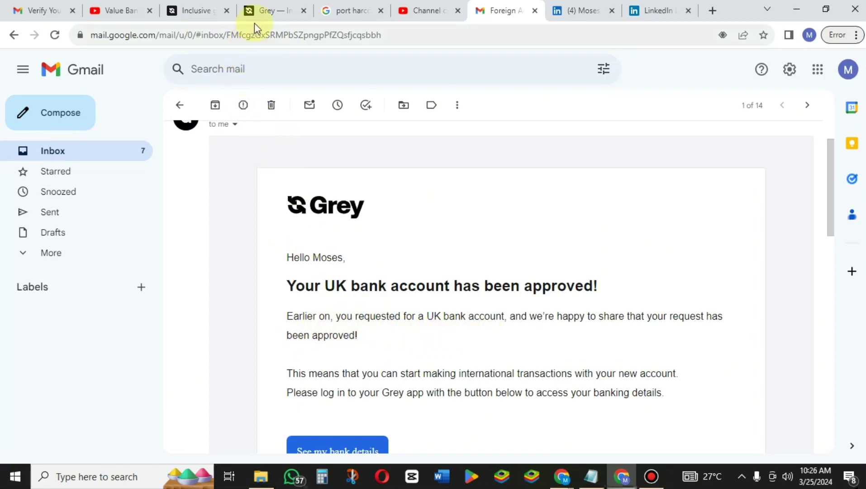
click(274, 10)
scroll(324, 251, down, 5)
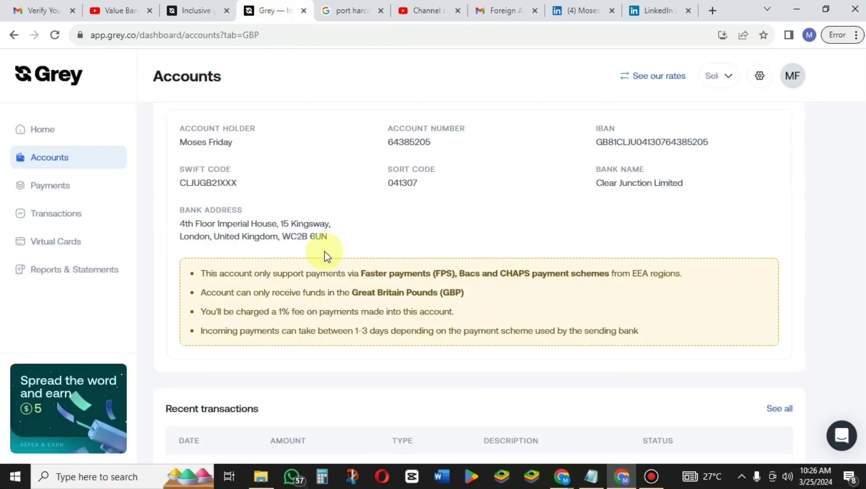
scroll(348, 280, up, 4)
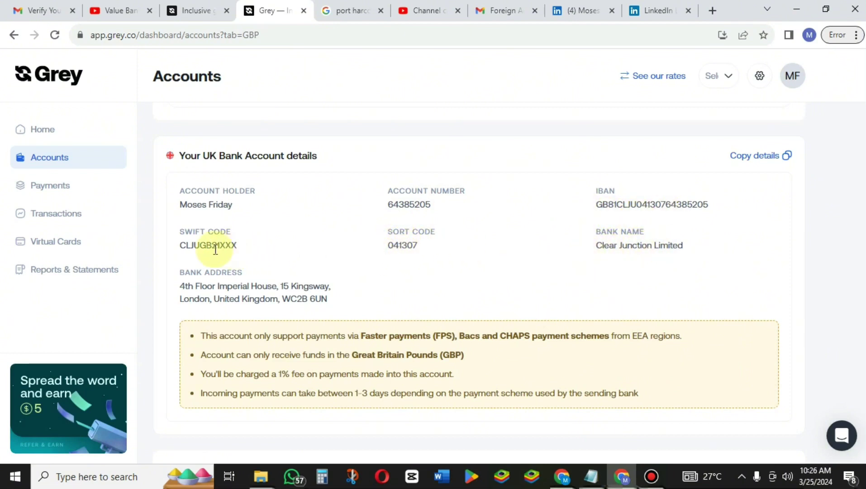
scroll(286, 253, up, 3)
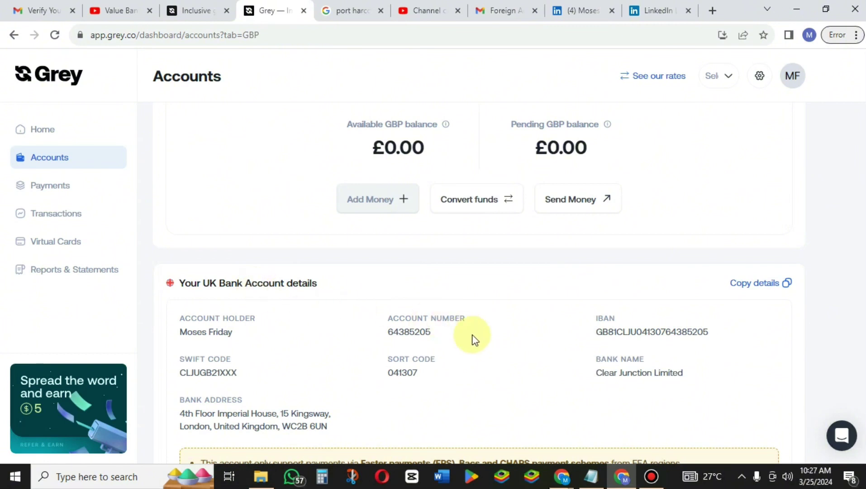
scroll(472, 323, up, 3)
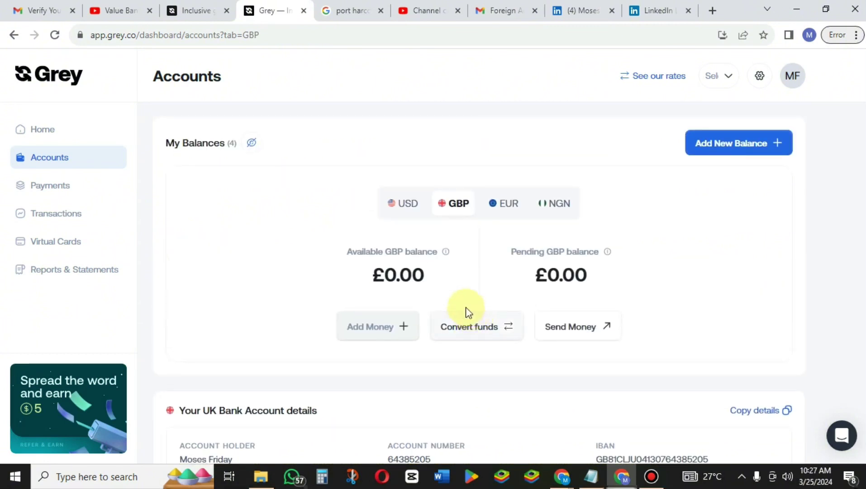
scroll(460, 273, down, 4)
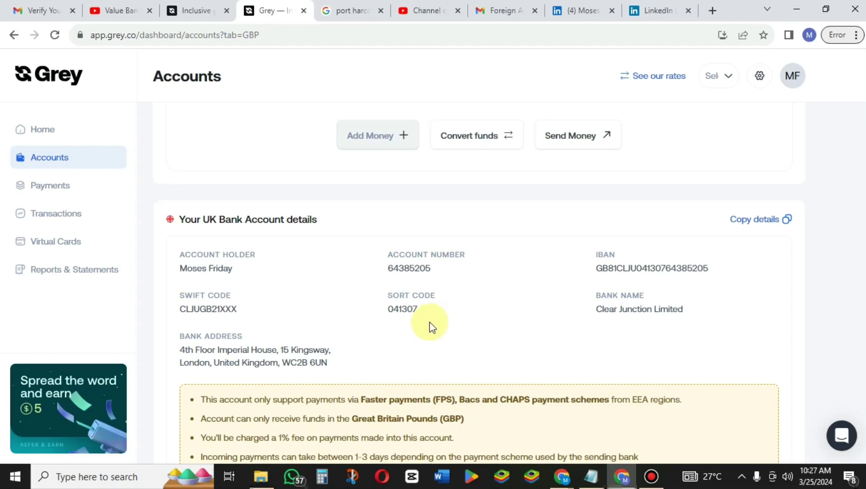
scroll(429, 319, up, 3)
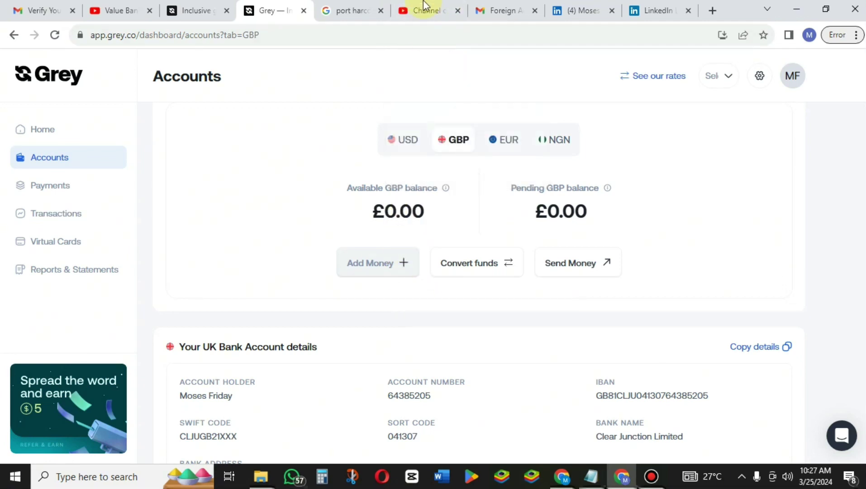
mouse_move(442, 18)
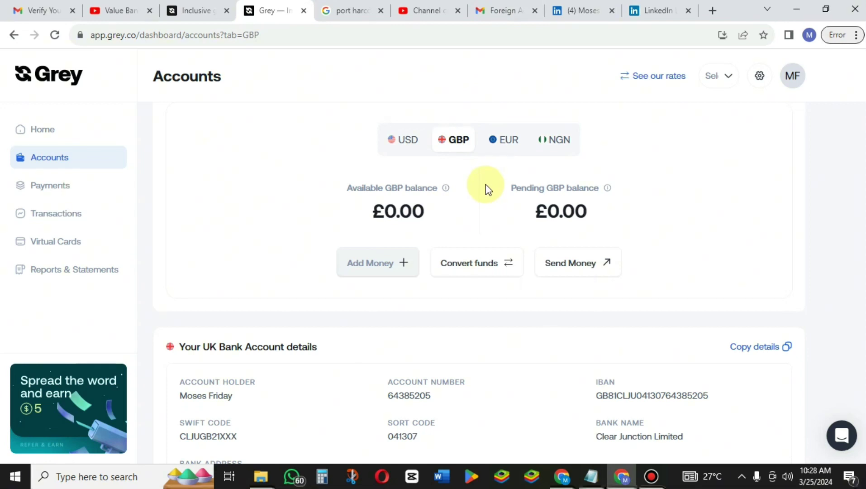
Step: Switch the Accounts page to the USD balance
click(409, 142)
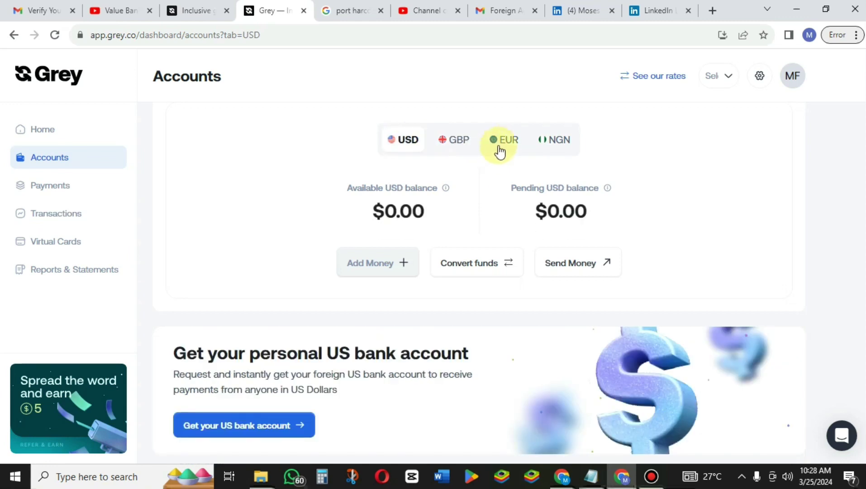
double_click(405, 140)
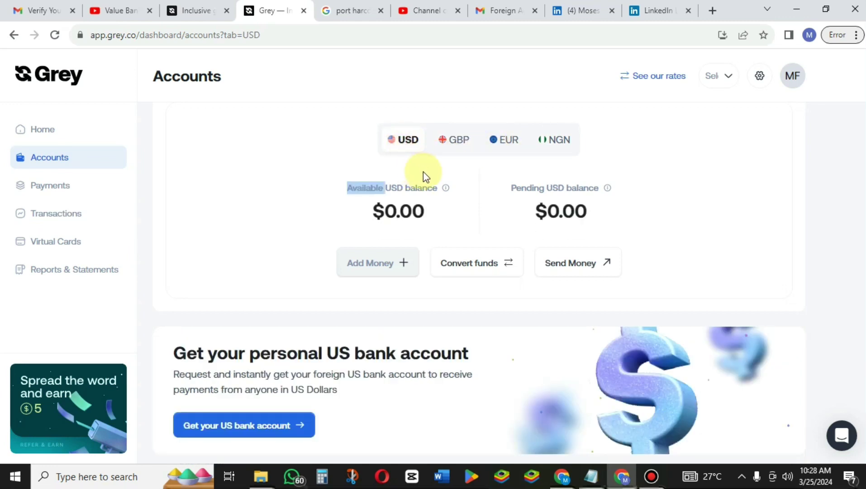
scroll(319, 322, down, 3)
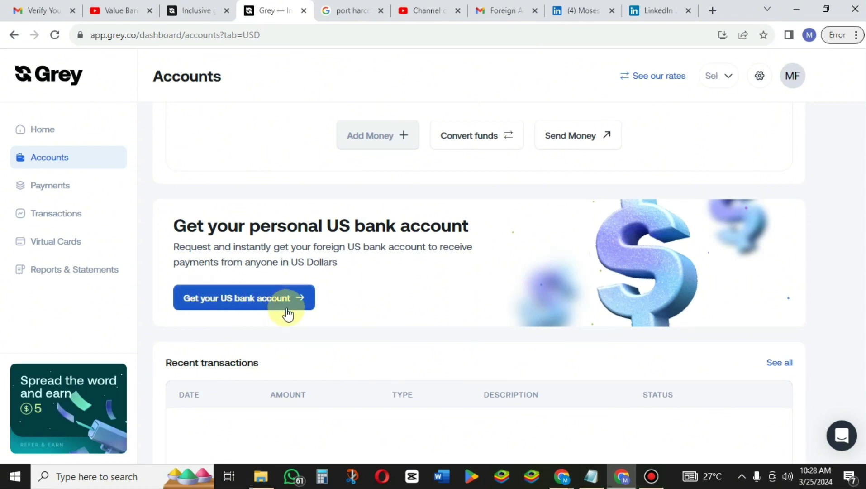
Step: Request a personal US bank account, confirm the holder's name, and return to the dashboard
click(271, 300)
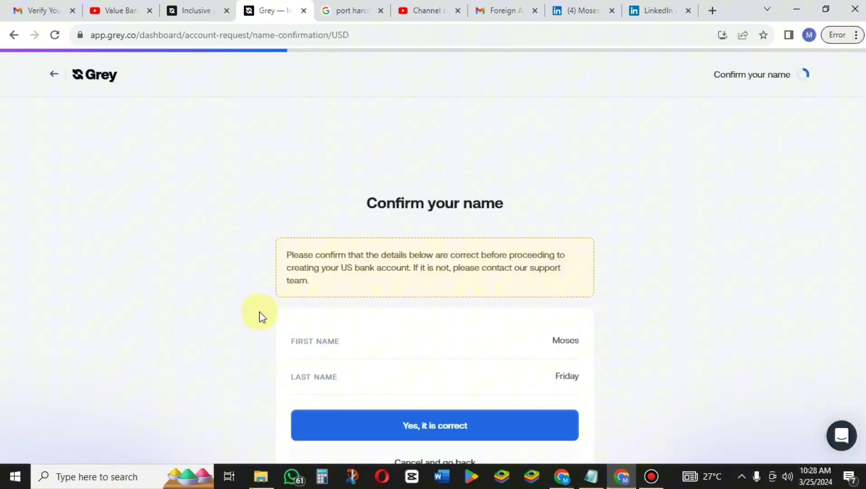
scroll(433, 353, down, 2)
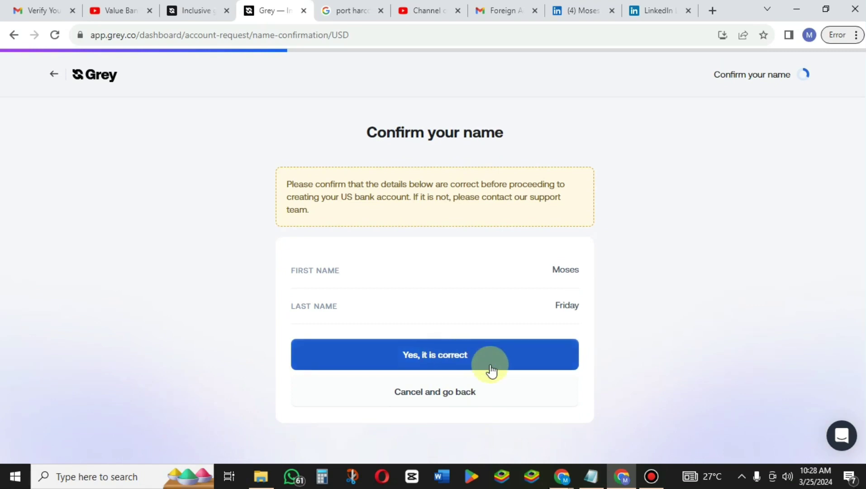
click(460, 364)
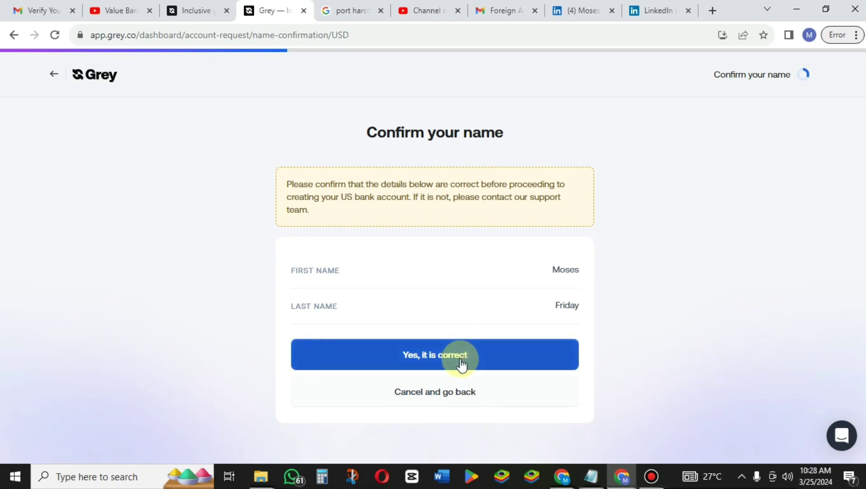
click(460, 363)
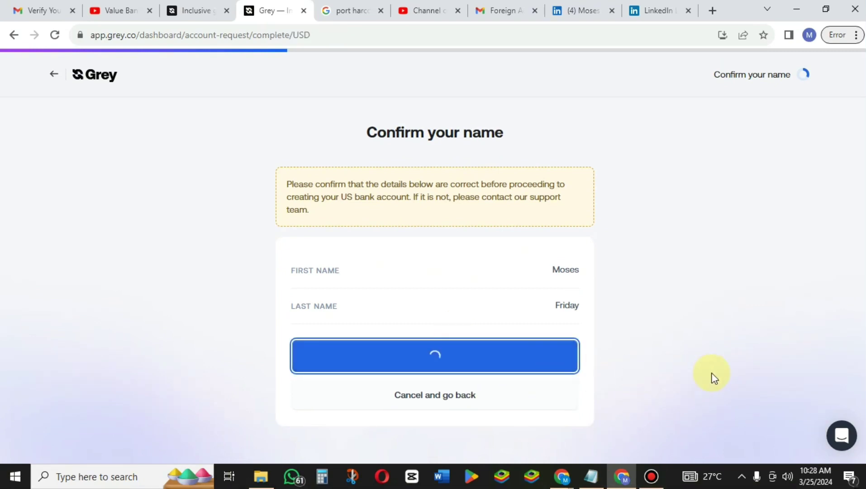
scroll(487, 306, down, 2)
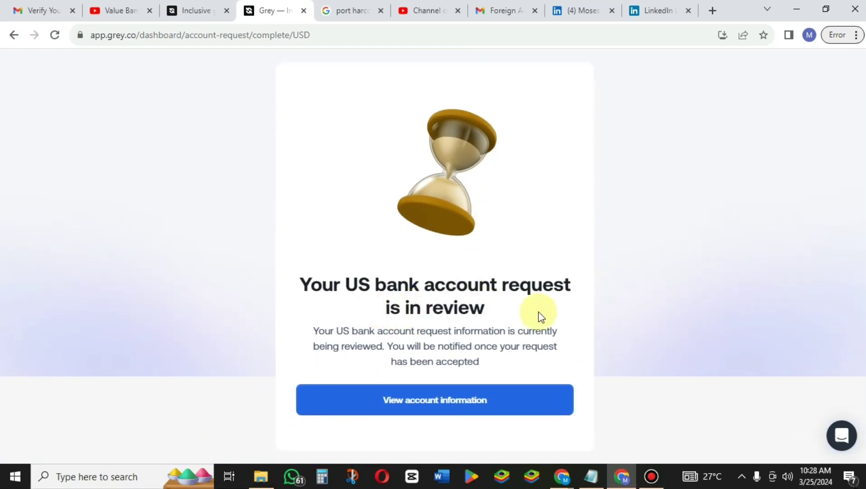
click(455, 401)
Step: Scroll the USD Accounts page to the 'Account request processing' banner showing $0.00 available and pending
scroll(373, 299, down, 3)
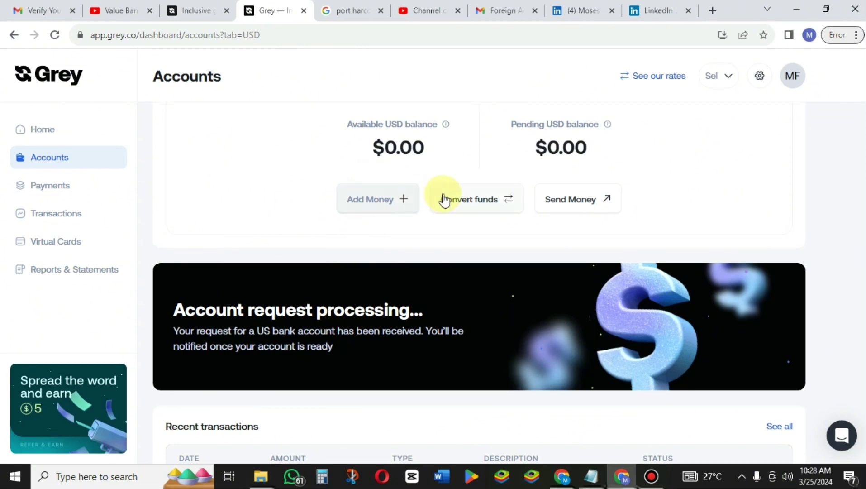
scroll(444, 199, up, 3)
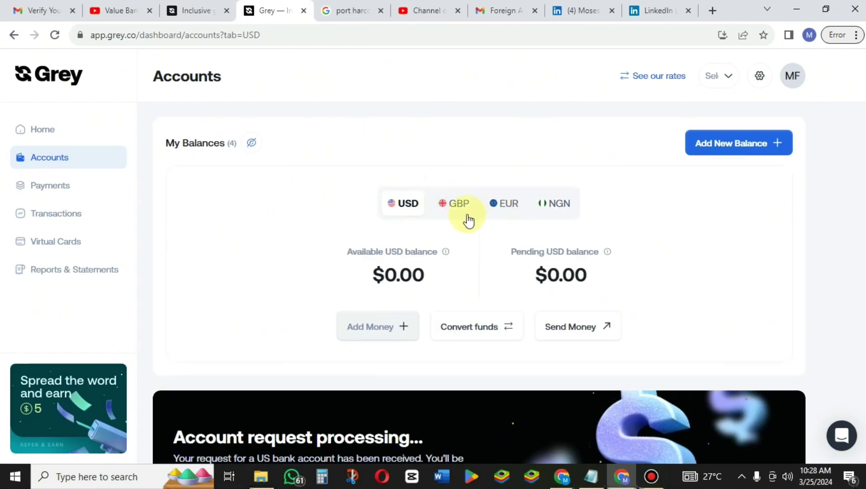
scroll(457, 240, down, 3)
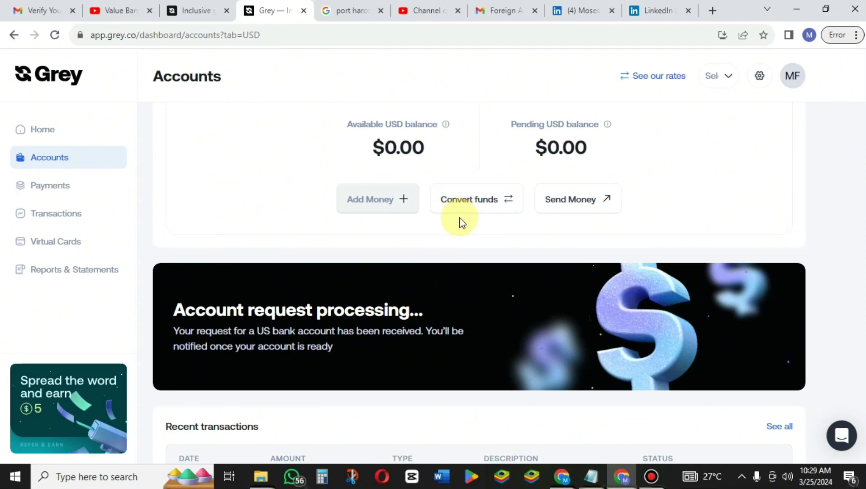
mouse_move(437, 8)
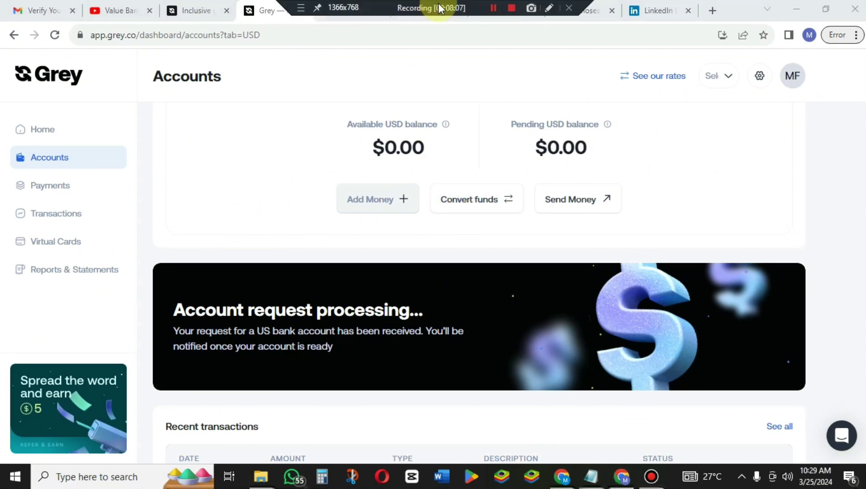